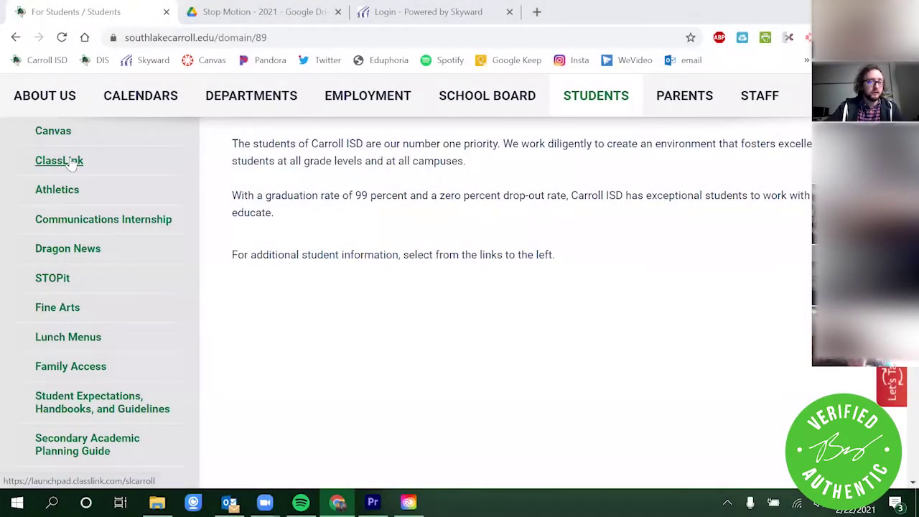
# Launch WeVideo from the district's ClassLink launchpad on the For Students page.
pyautogui.scroll(4, 345, 158)
pyautogui.scroll(-1, 621, 150)
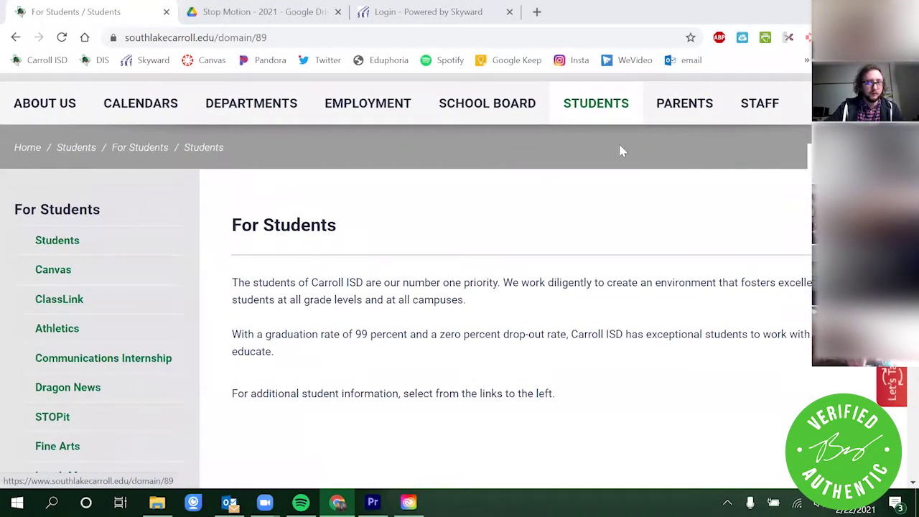
pyautogui.click(52, 294)
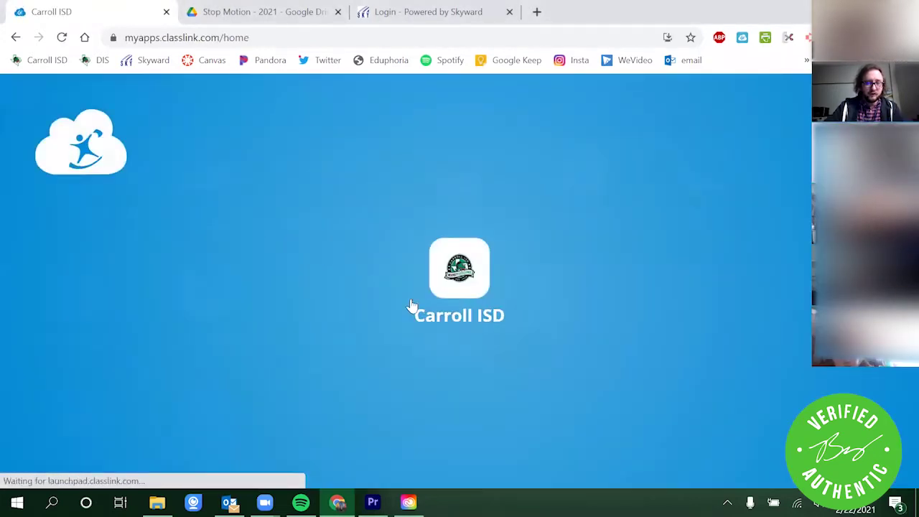
pyautogui.scroll(-1, 530, 266)
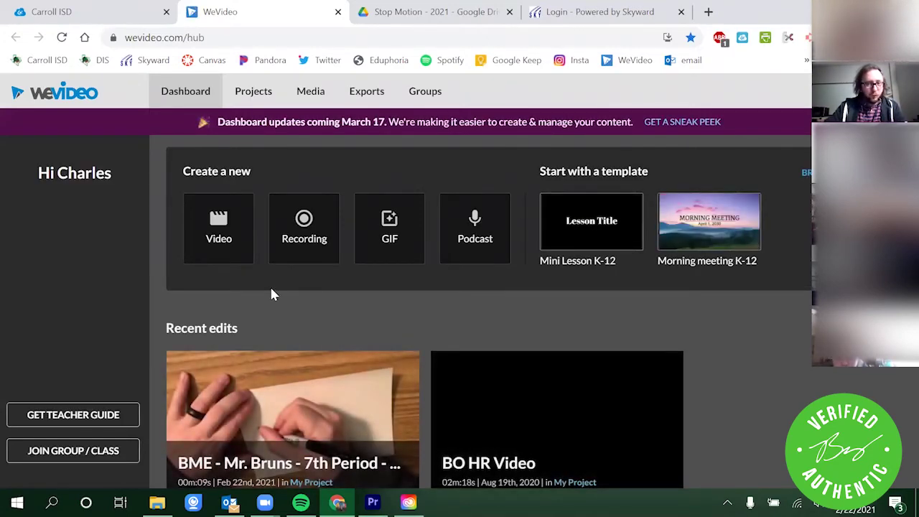
# Start a new Video project and bring up the Import media file browser.
pyautogui.click(224, 239)
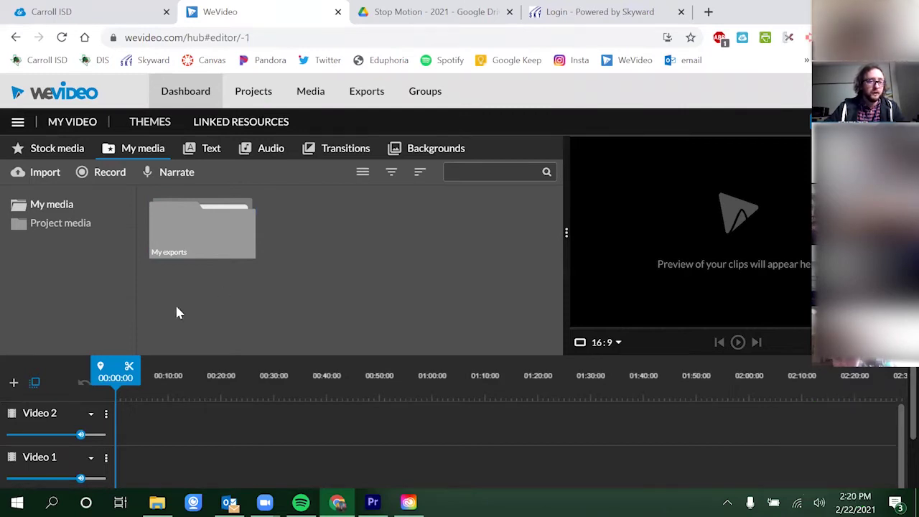
pyautogui.click(51, 173)
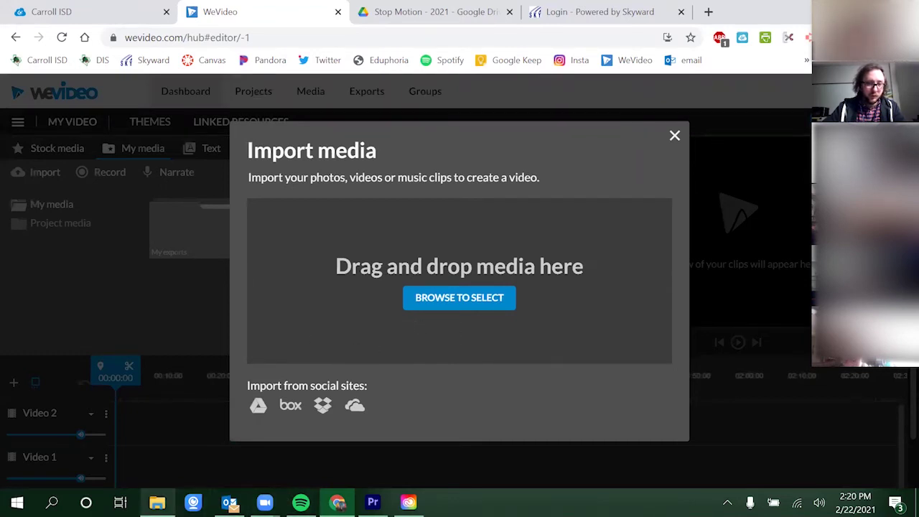
pyautogui.click(673, 138)
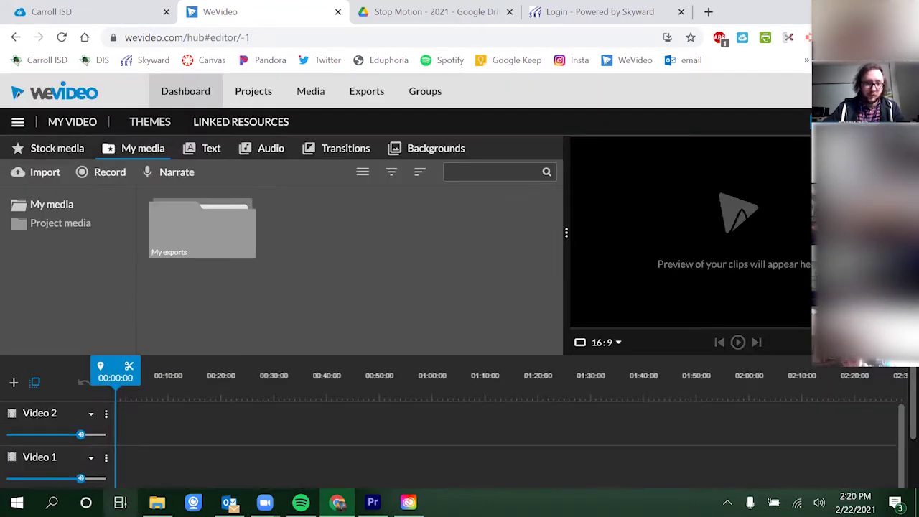
# Drag the three 0240B4CF video files from Downloads into WeVideo's My media.
pyautogui.click(157, 502)
pyautogui.click(571, 196)
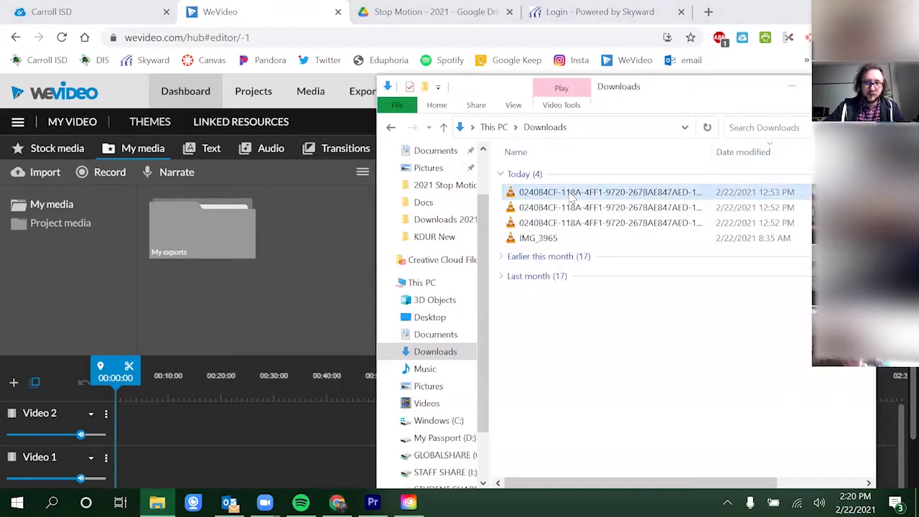
pyautogui.keyDown('shift'); pyautogui.click(574, 223); pyautogui.keyUp('shift')
pyautogui.moveTo(470, 203); pyautogui.dragTo(336, 253)
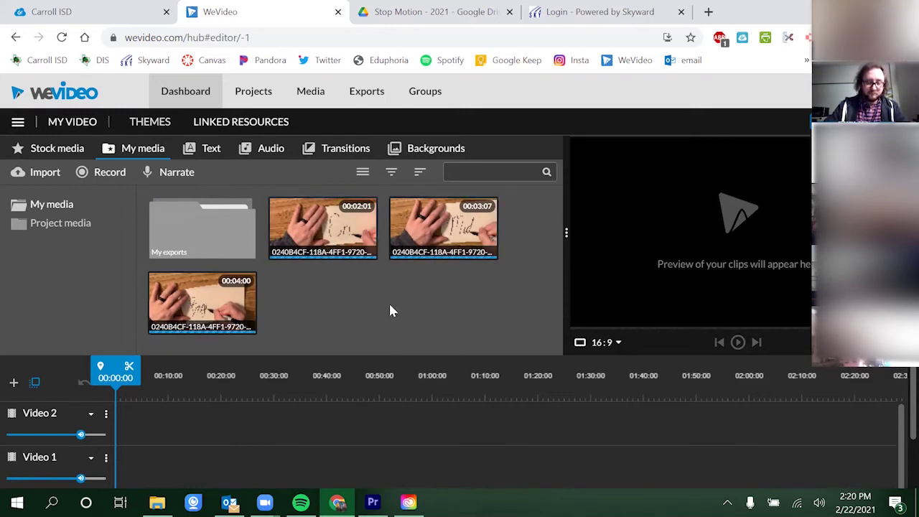
pyautogui.scroll(-1, 390, 310)
pyautogui.scroll(1, 390, 310)
pyautogui.scroll(-1, 389, 310)
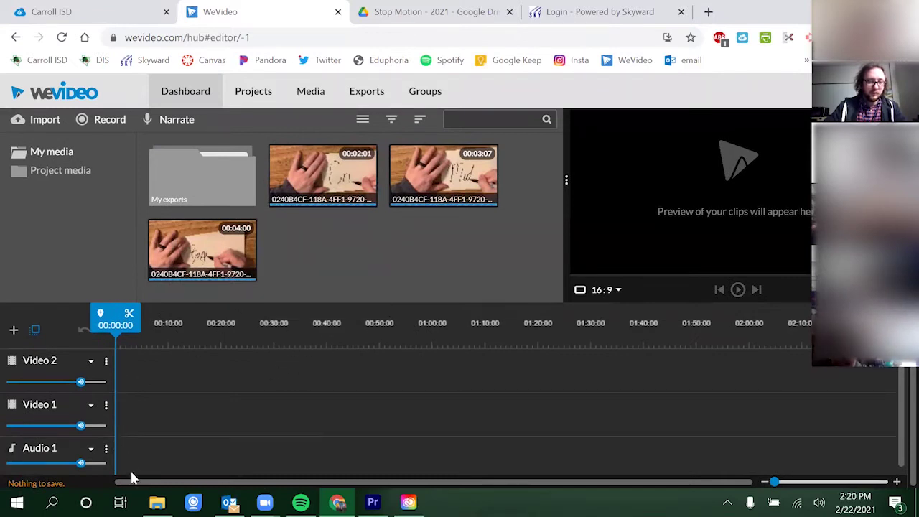
pyautogui.scroll(-1, 183, 408)
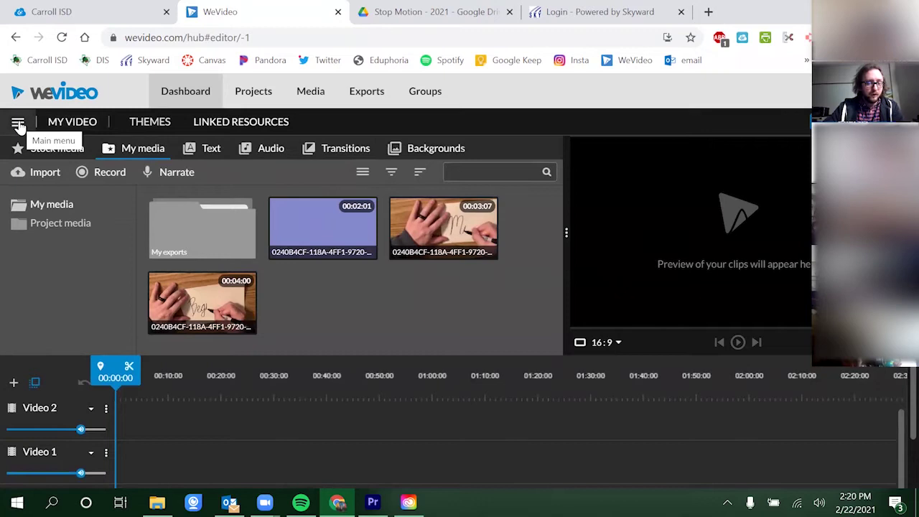
# Try Storyboard view from the main menu, then return to Timeline view.
pyautogui.click(18, 123)
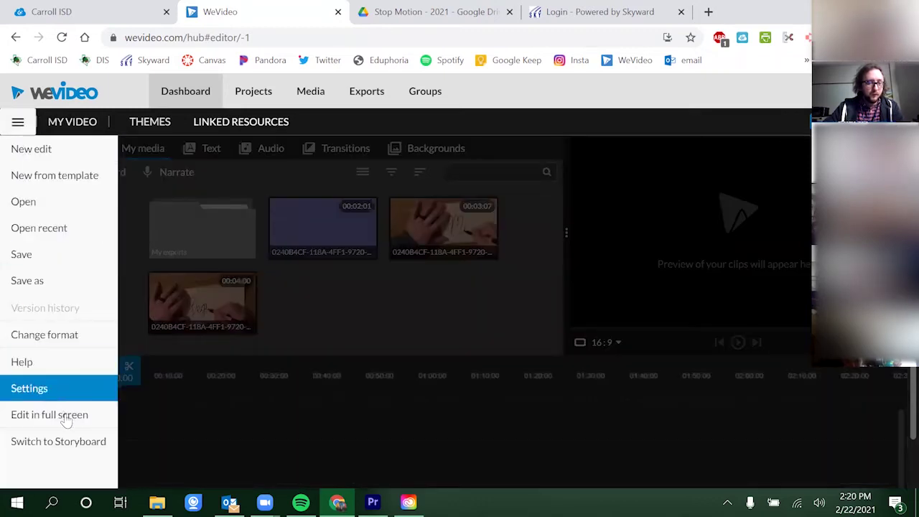
pyautogui.click(78, 447)
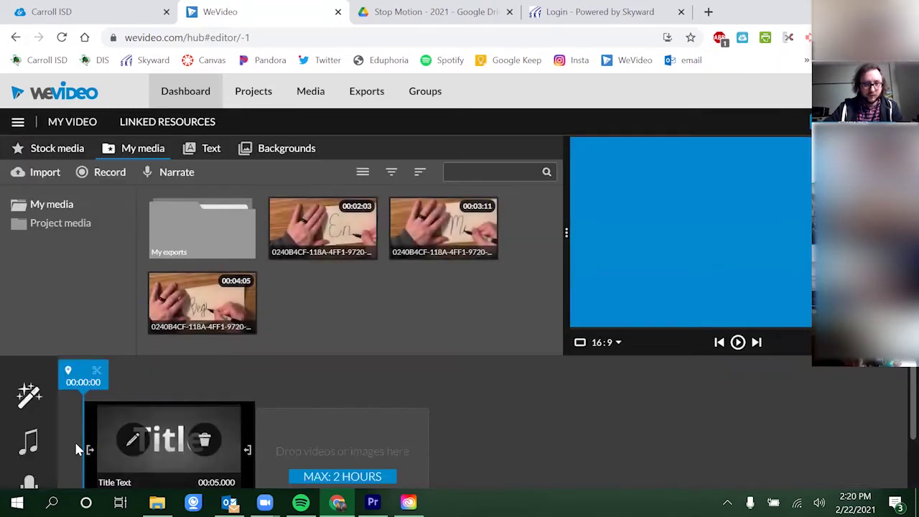
pyautogui.click(18, 123)
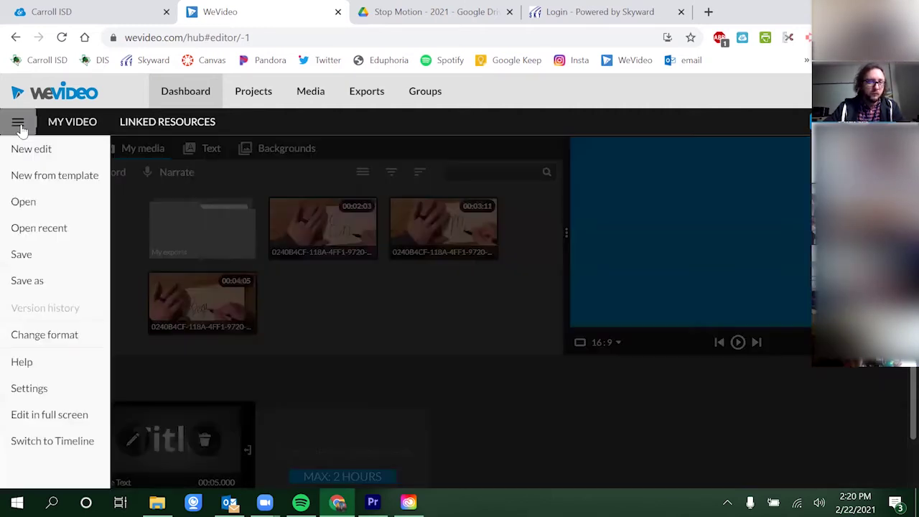
pyautogui.click(54, 443)
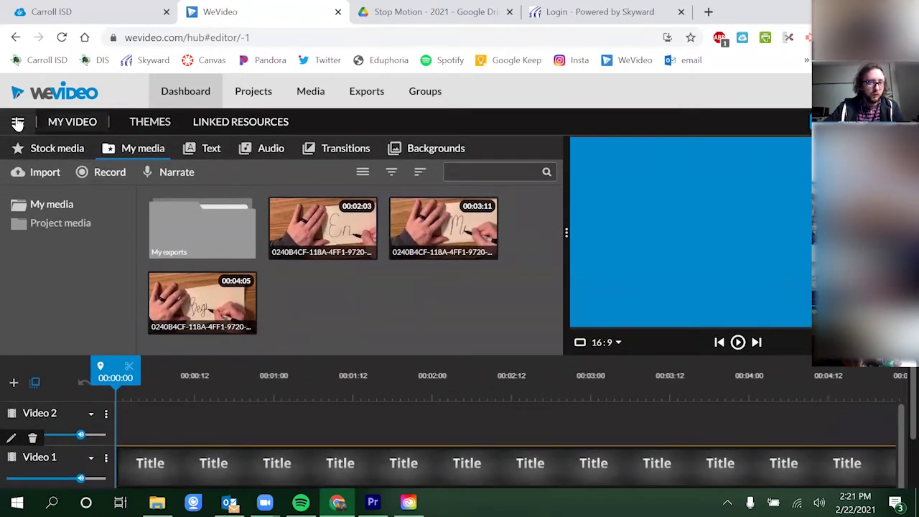
# Switch to Storyboard mode, confirming the warning, and delete the placeholder Title card.
pyautogui.click(17, 122)
pyautogui.click(48, 441)
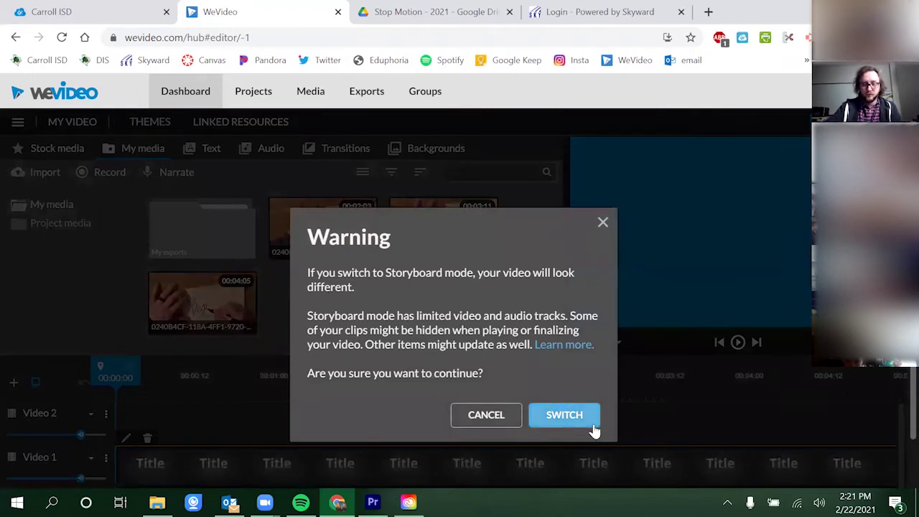
pyautogui.click(587, 422)
pyautogui.scroll(-1, 360, 284)
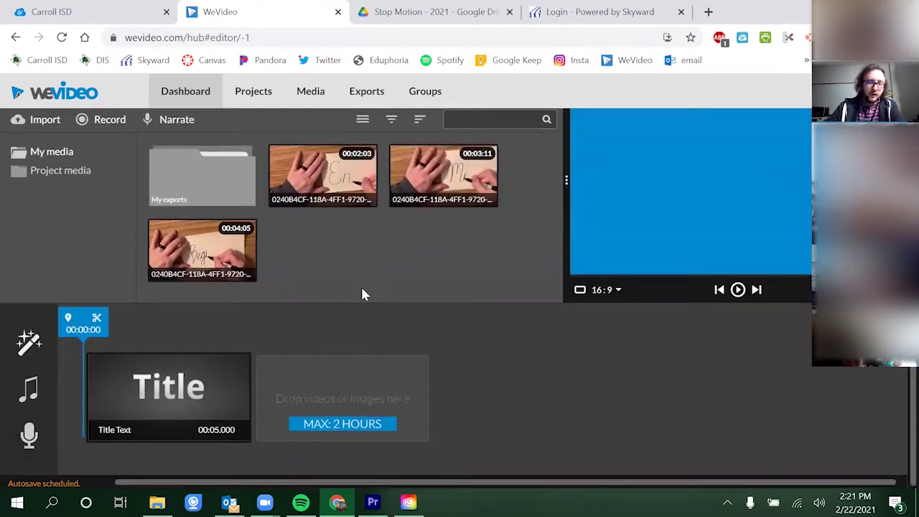
pyautogui.click(170, 424)
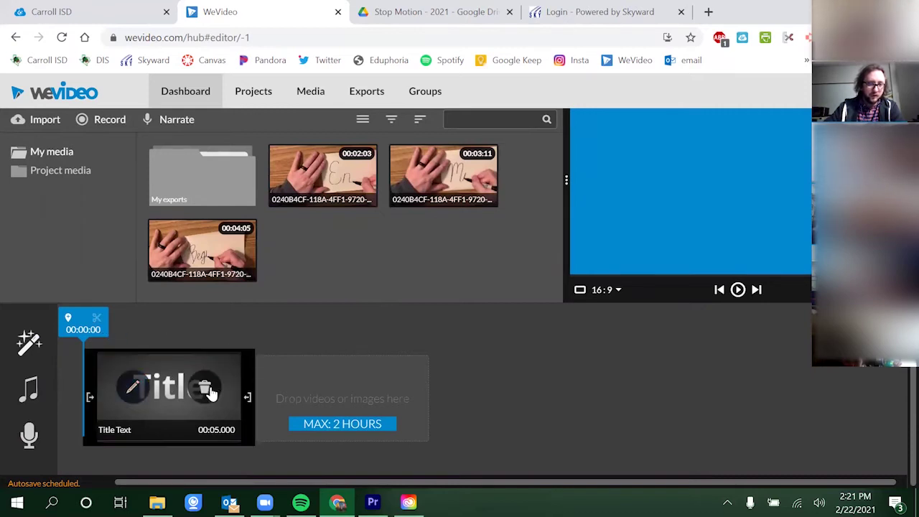
pyautogui.click(206, 386)
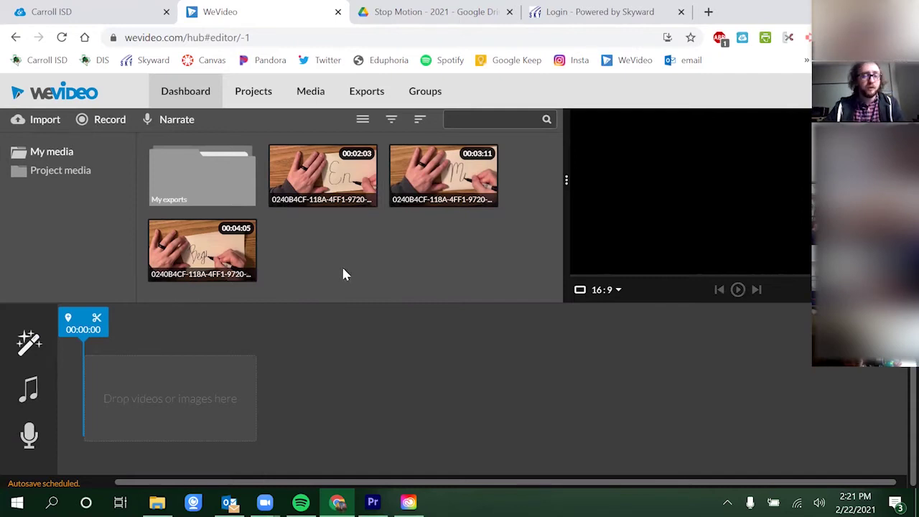
# Place the 00:04:05, 00:03:11 and 00:02:03 clips in the storyboard in order, then play them.
pyautogui.moveTo(230, 250)
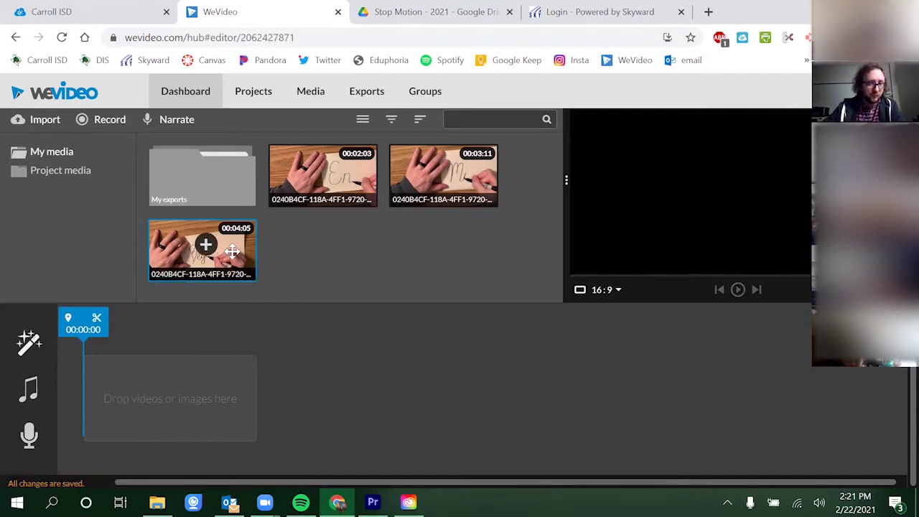
pyautogui.moveTo(232, 249); pyautogui.dragTo(172, 396)
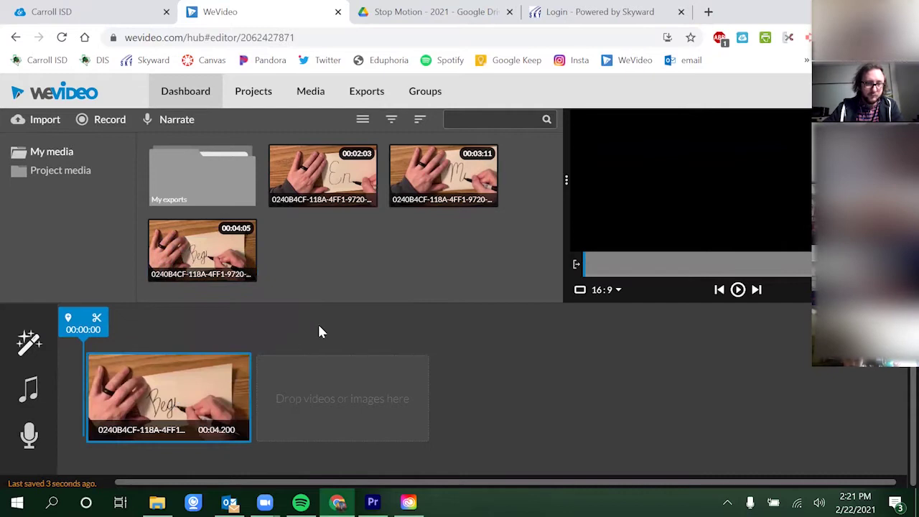
pyautogui.moveTo(407, 199)
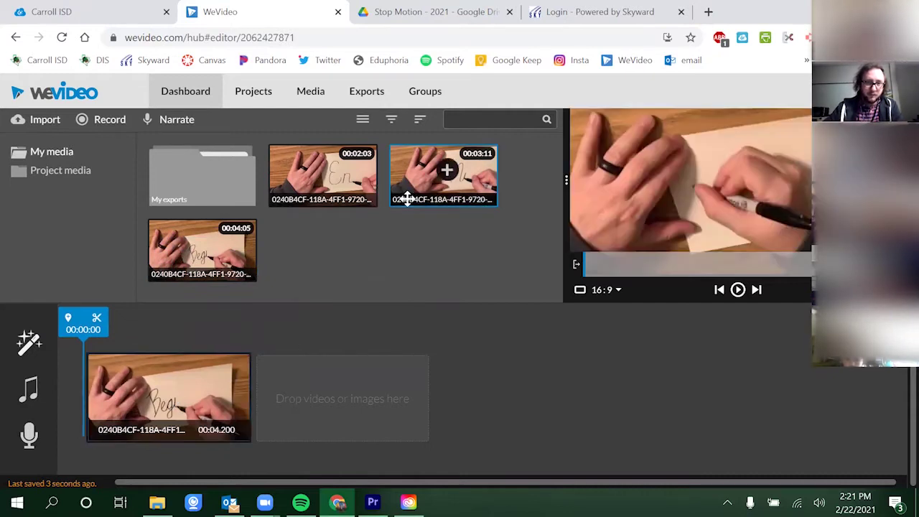
pyautogui.moveTo(407, 199); pyautogui.dragTo(294, 402)
pyautogui.moveTo(293, 176)
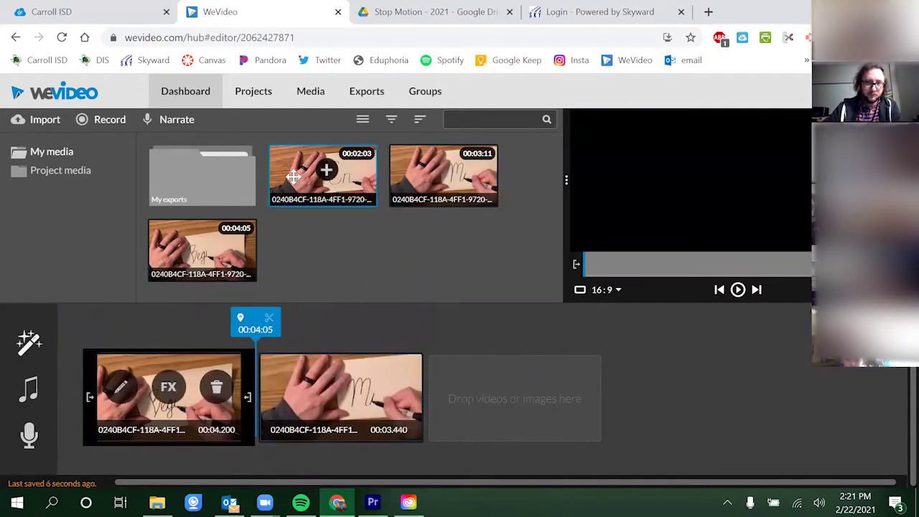
pyautogui.moveTo(293, 176); pyautogui.dragTo(436, 404)
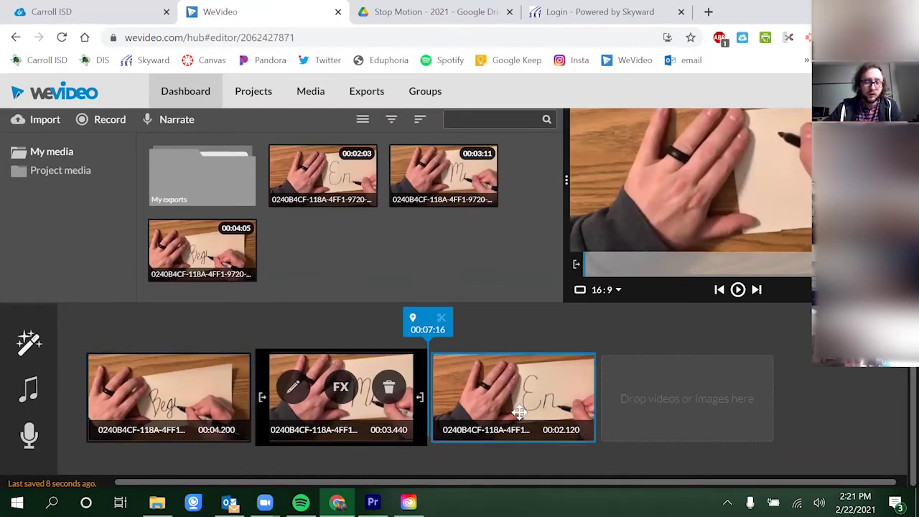
pyautogui.moveTo(520, 412); pyautogui.dragTo(474, 391)
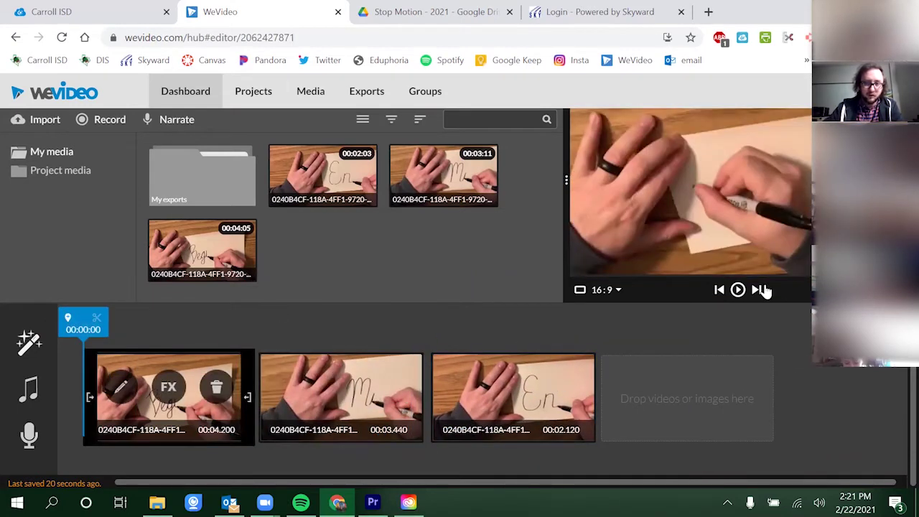
pyautogui.click(738, 289)
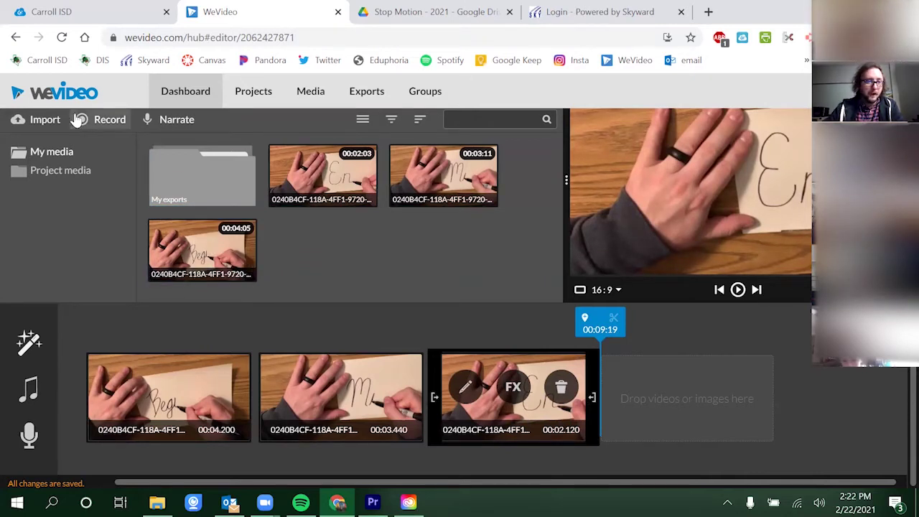
# Switch the editor back to Timeline view from the main menu.
pyautogui.scroll(1, 51, 161)
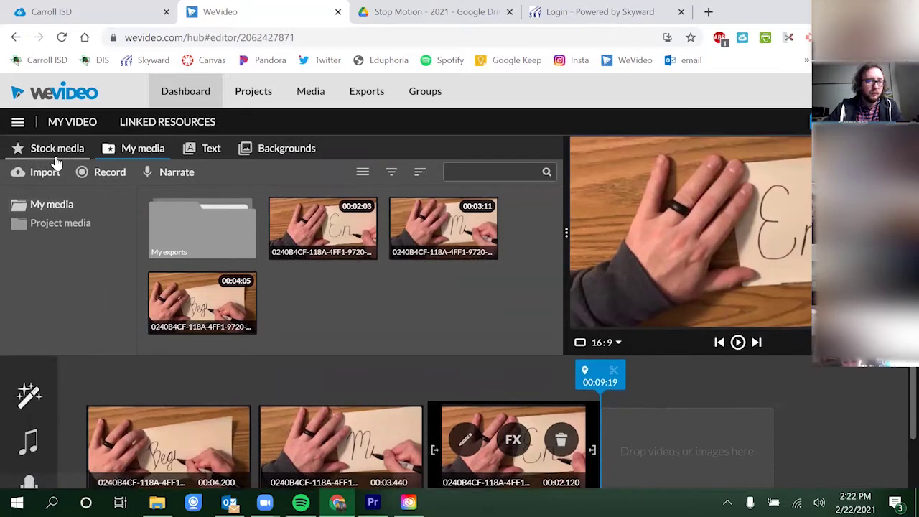
pyautogui.click(18, 123)
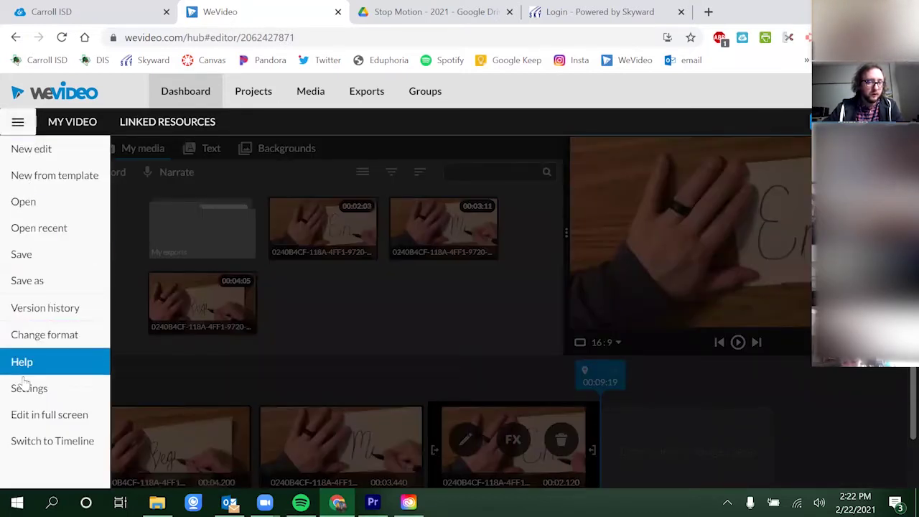
pyautogui.click(38, 446)
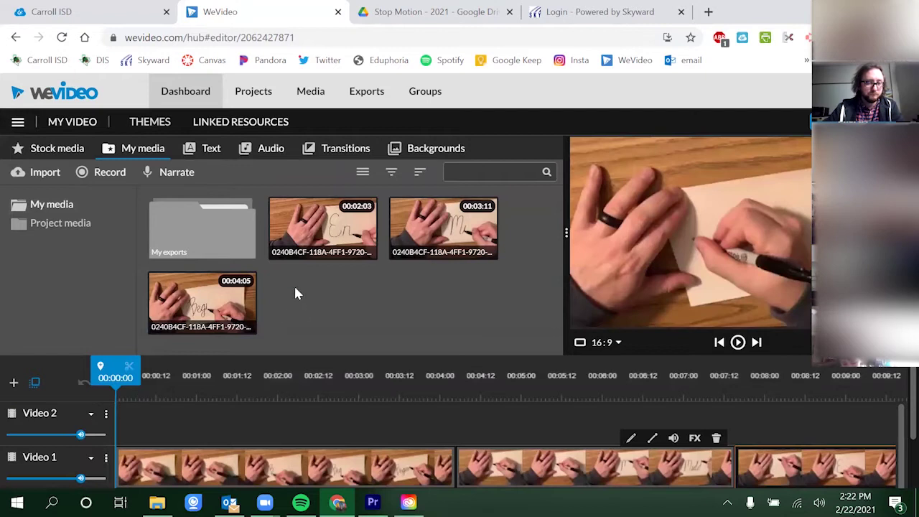
pyautogui.scroll(-1, 295, 283)
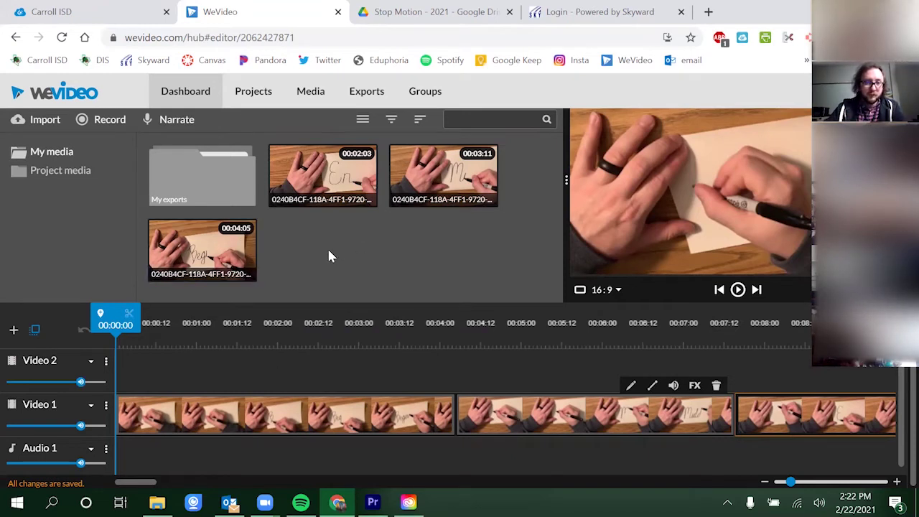
# Preview the 00:04:05, 00:03:11 and 00:02:03 clips in My media.
pyautogui.click(216, 257)
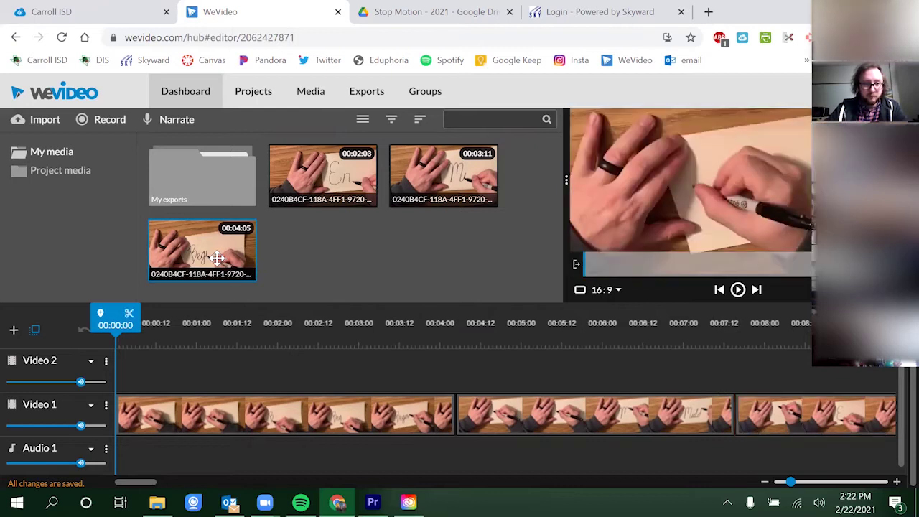
pyautogui.click(414, 172)
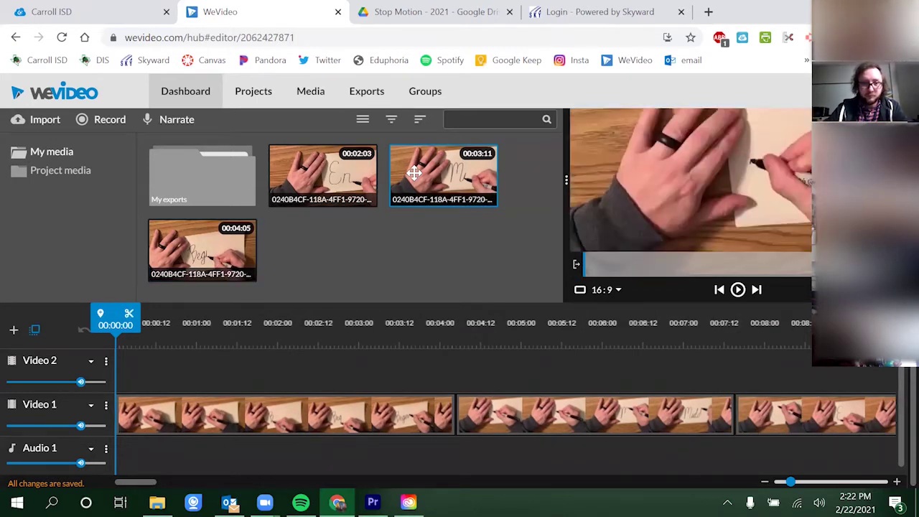
pyautogui.click(347, 186)
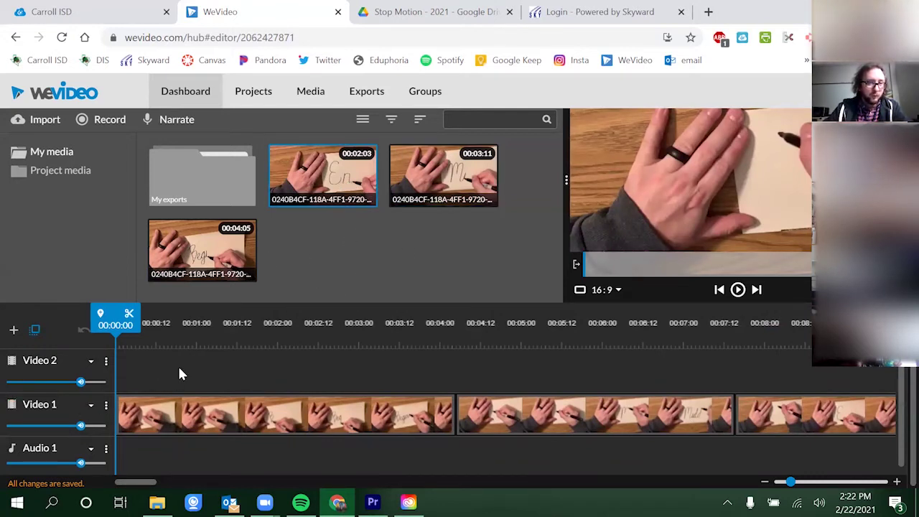
pyautogui.scroll(1, 342, 262)
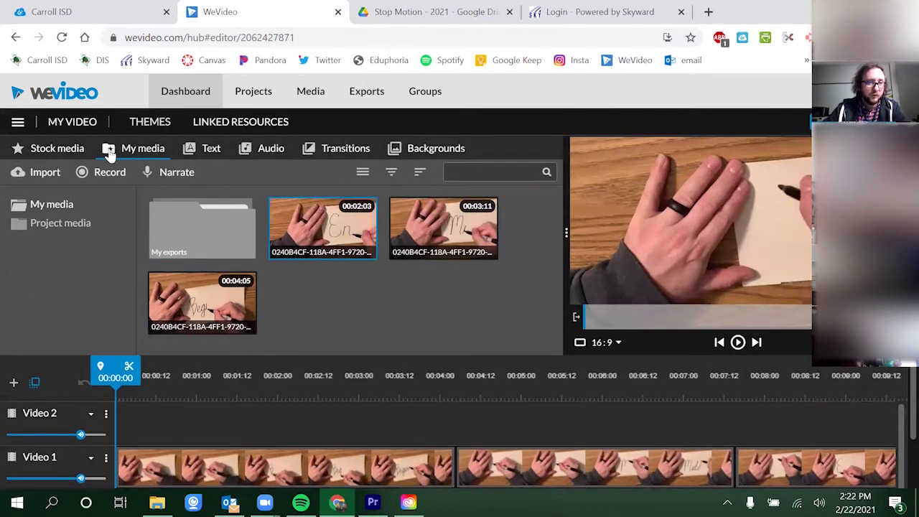
# Record a 9-second voiceover narration and play it back to check it.
pyautogui.click(72, 148)
pyautogui.click(146, 151)
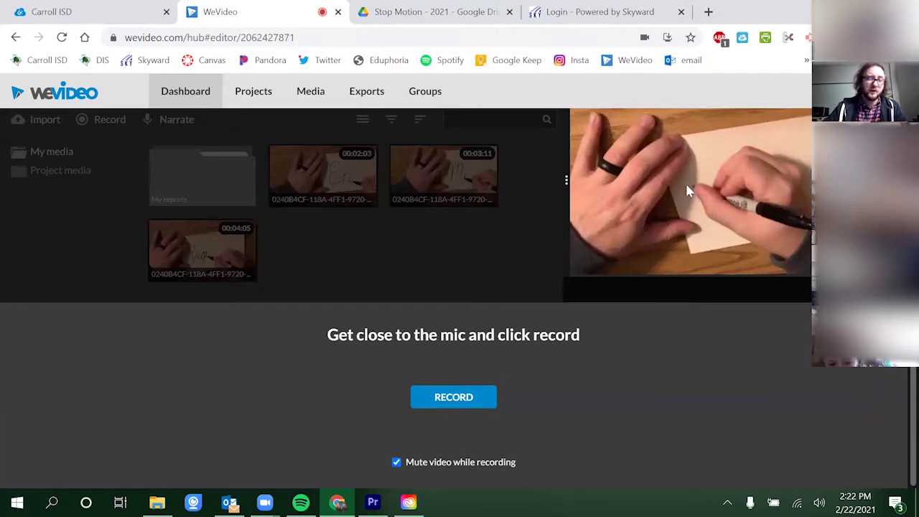
pyautogui.click(454, 406)
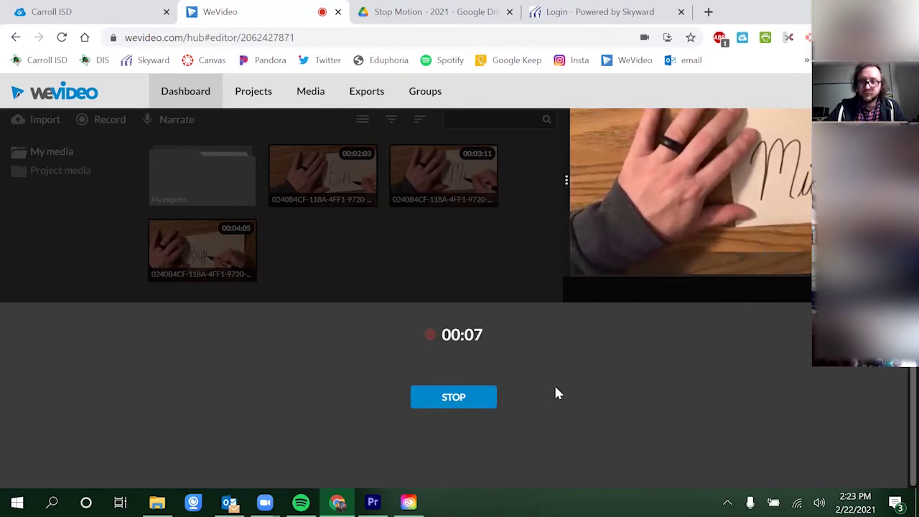
pyautogui.click(475, 403)
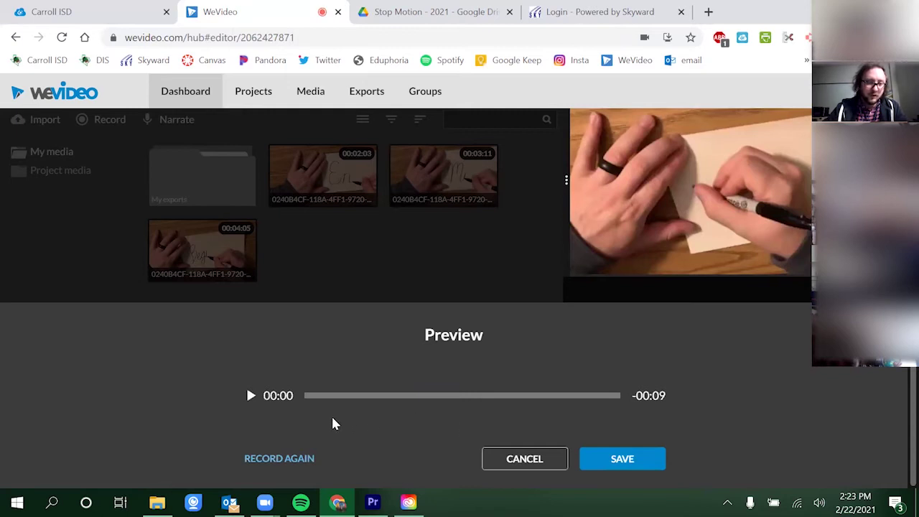
pyautogui.click(251, 396)
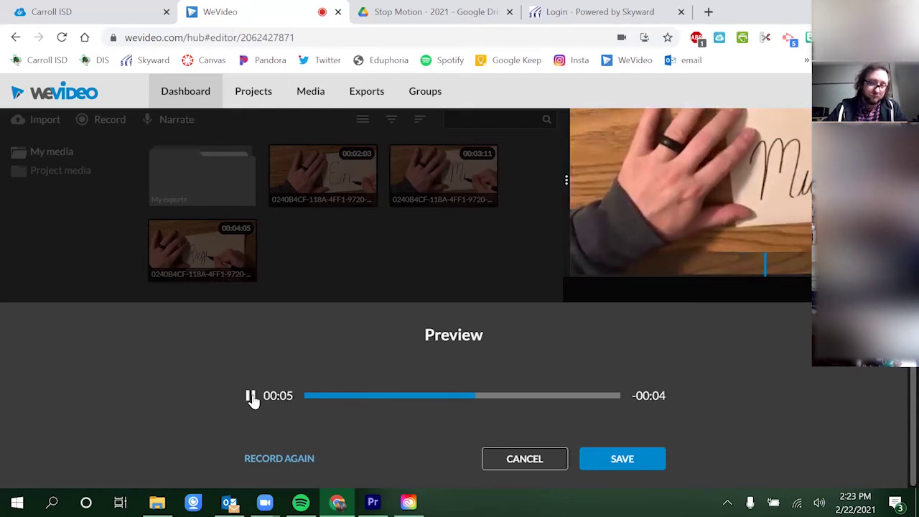
pyautogui.click(251, 397)
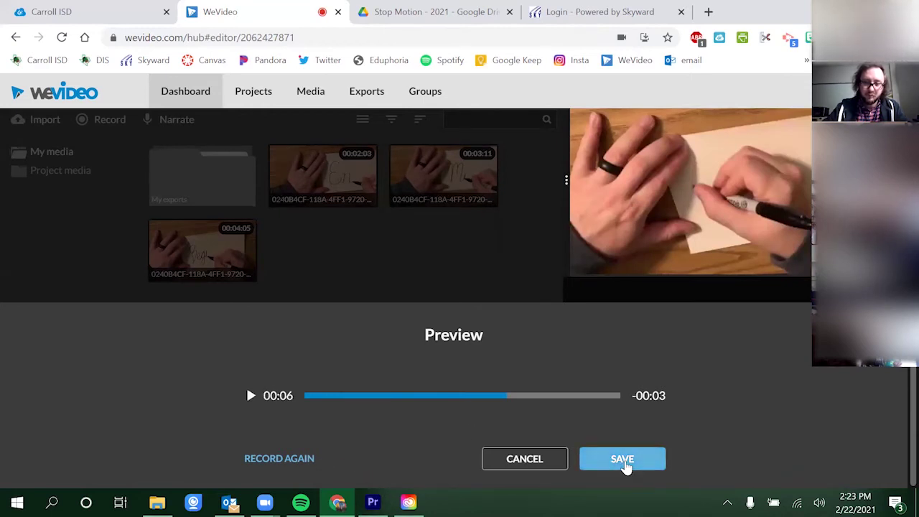
# Save the narration, then delete the empty Audio 1 and Video 2 tracks.
pyautogui.click(625, 463)
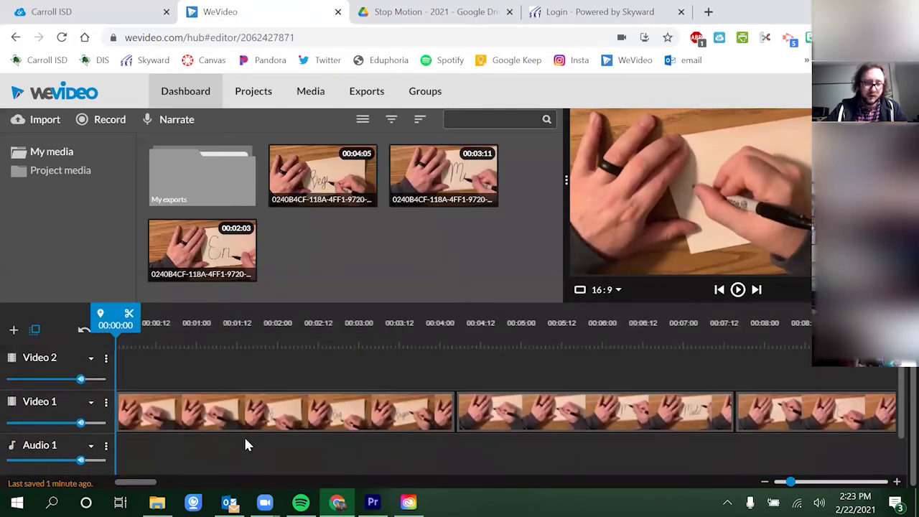
pyautogui.scroll(-1, 243, 435)
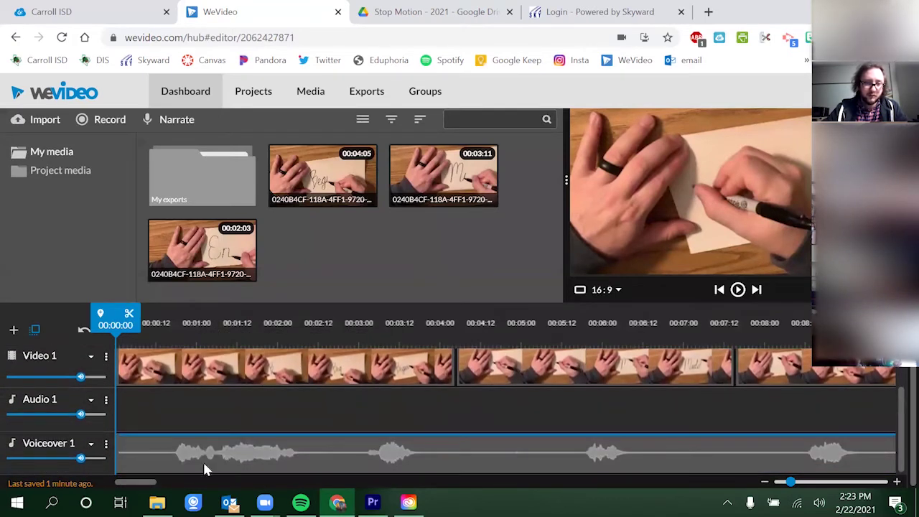
pyautogui.click(106, 400)
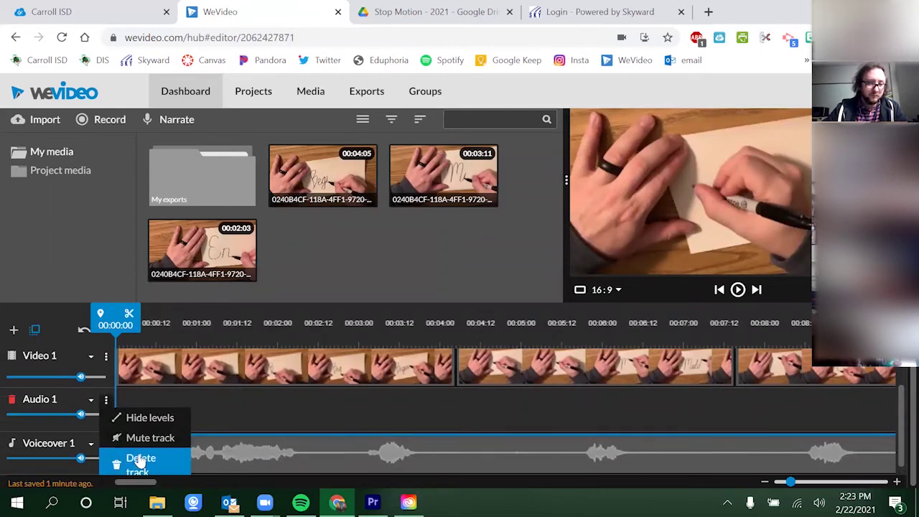
pyautogui.click(141, 460)
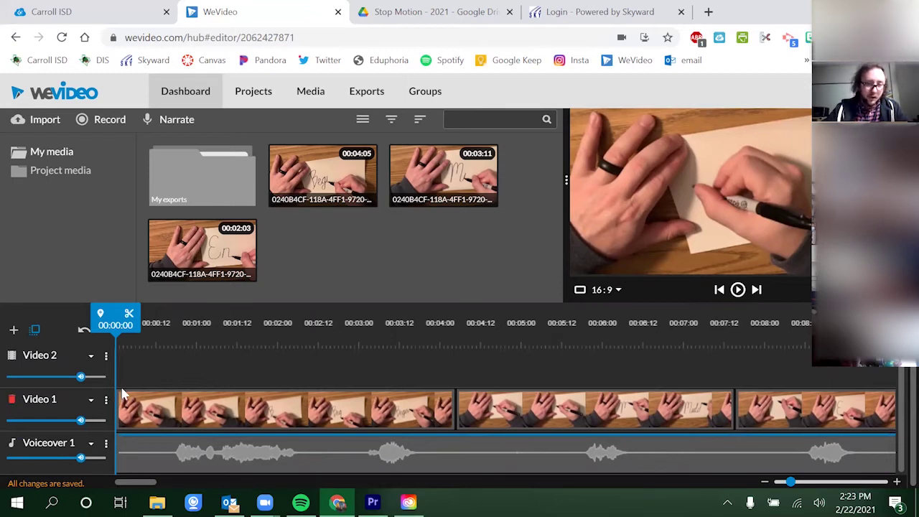
pyautogui.click(106, 356)
pyautogui.click(141, 420)
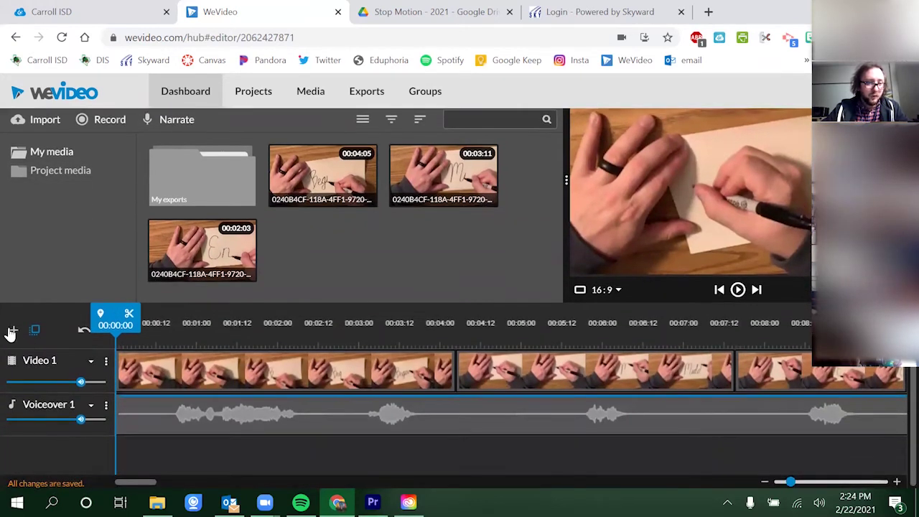
# Add an audio track named 'sound effects' to the timeline.
pyautogui.click(13, 332)
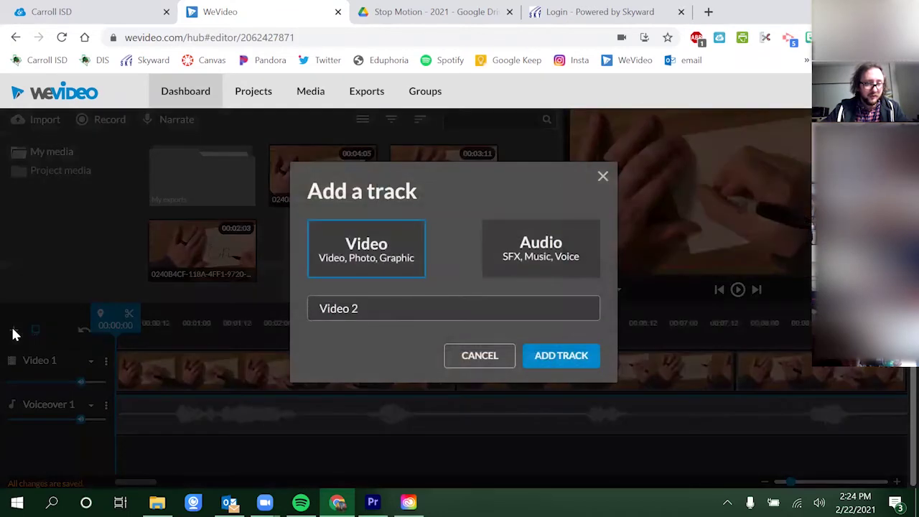
pyautogui.click(534, 263)
pyautogui.click(520, 302)
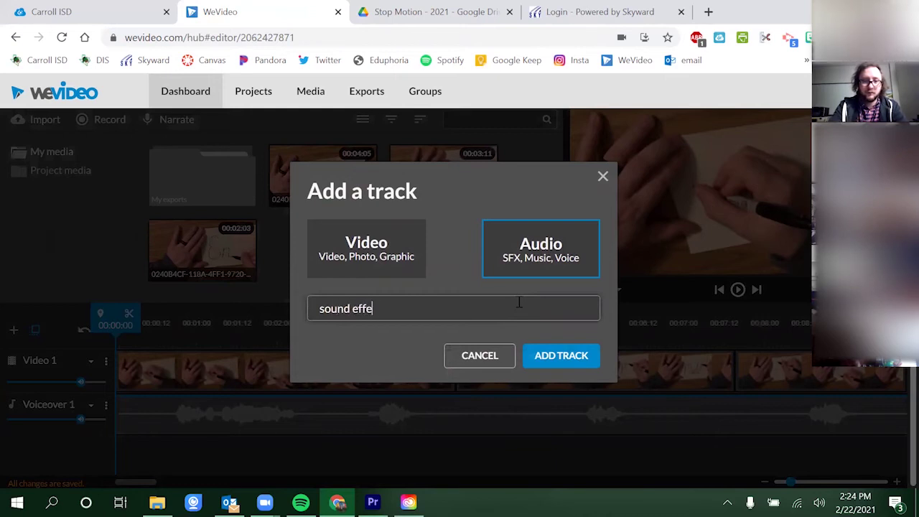
pyautogui.click(550, 363)
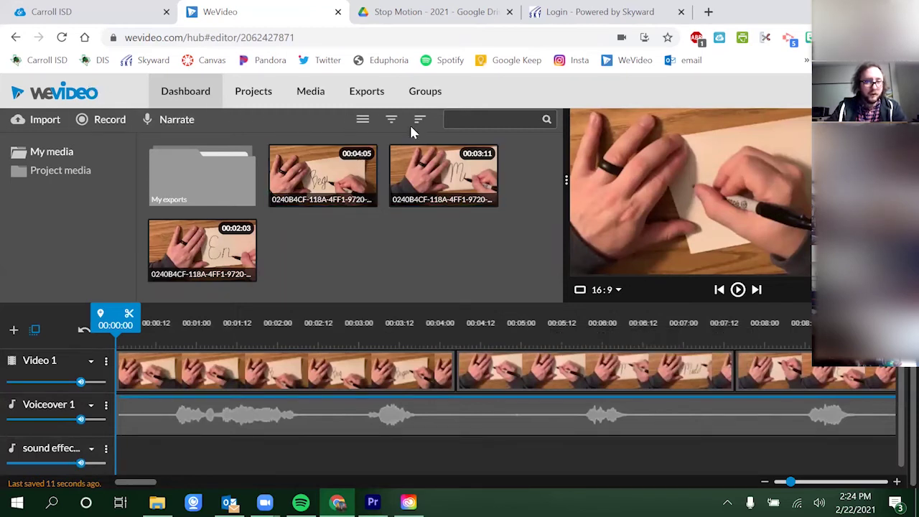
pyautogui.scroll(1, 212, 172)
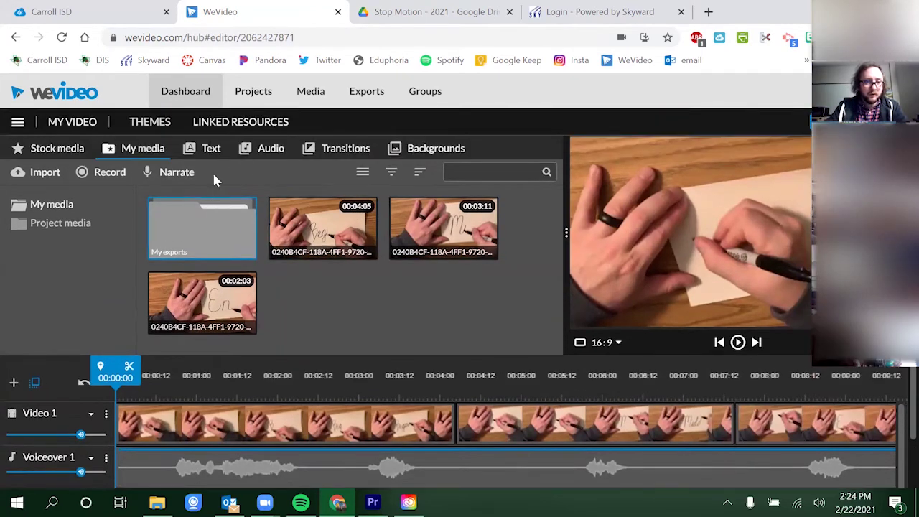
# Open the Audio library's Sound Effects collection and its Other folder.
pyautogui.click(266, 150)
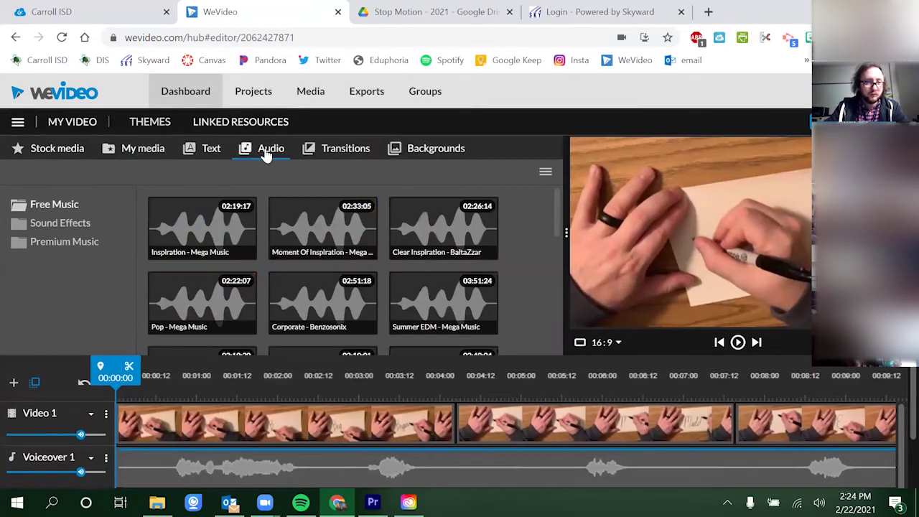
pyautogui.click(83, 225)
pyautogui.scroll(-1, 325, 252)
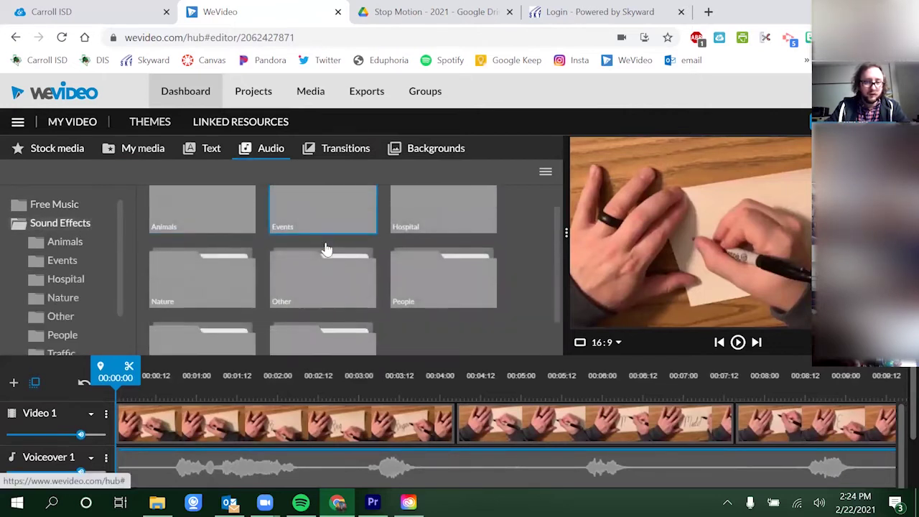
pyautogui.scroll(-1, 325, 249)
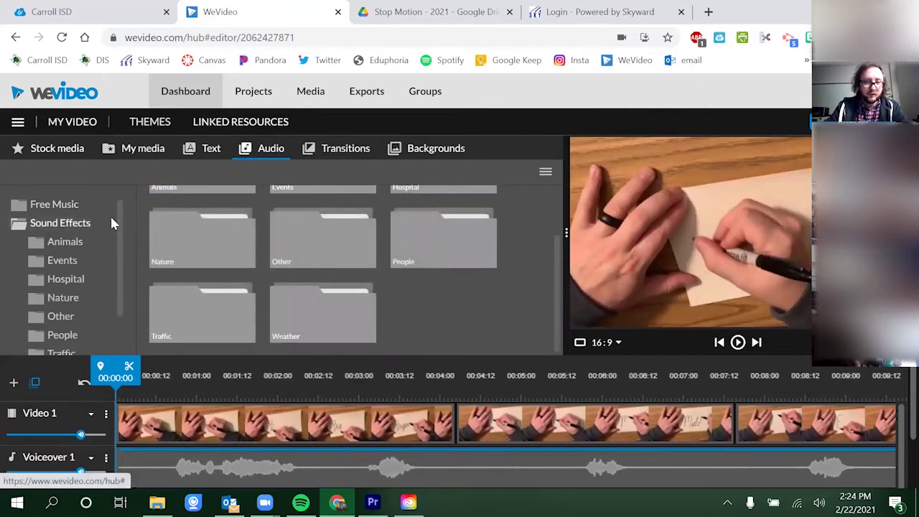
pyautogui.click(363, 251)
# Preview the Painting with Brush, Busy Tone, Spray Painting, Shaking Spray Paint, Pulling Nail and Metronome sounds.
pyautogui.scroll(1, 406, 242)
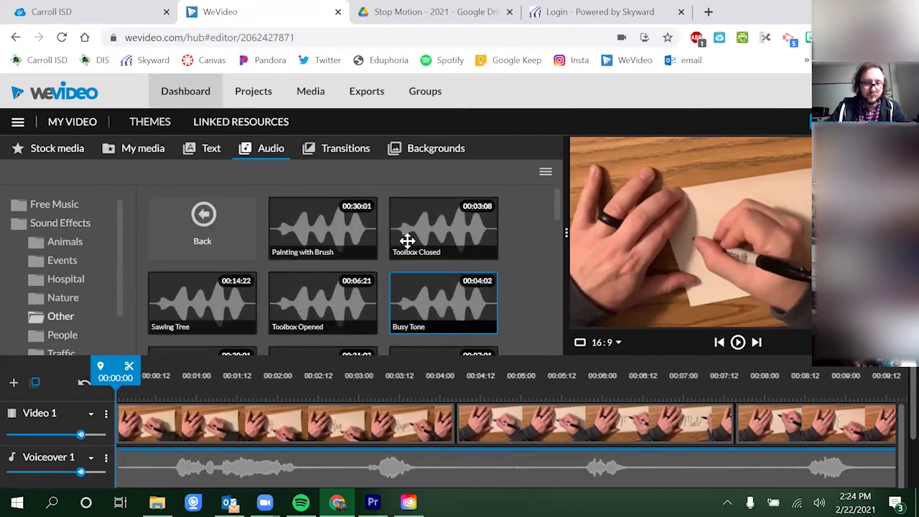
pyautogui.scroll(-1, 408, 239)
pyautogui.scroll(1, 388, 244)
pyautogui.click(320, 217)
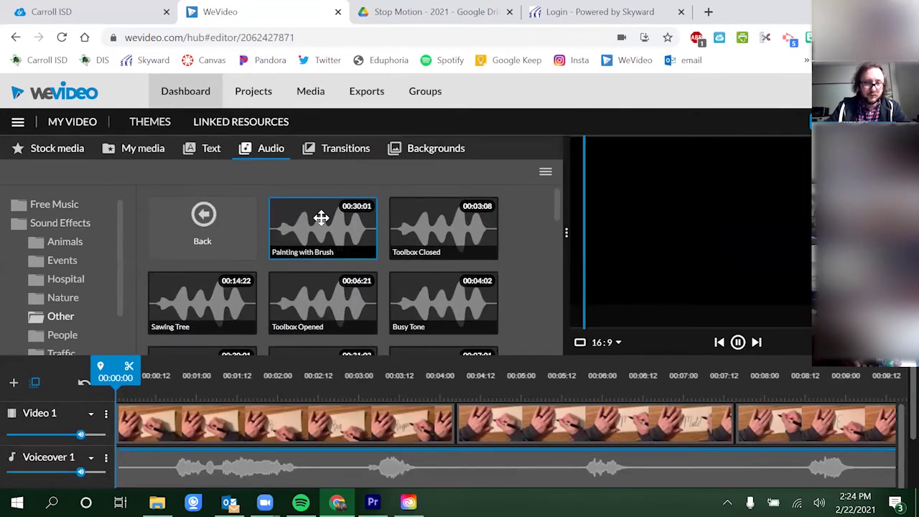
pyautogui.scroll(-1, 322, 217)
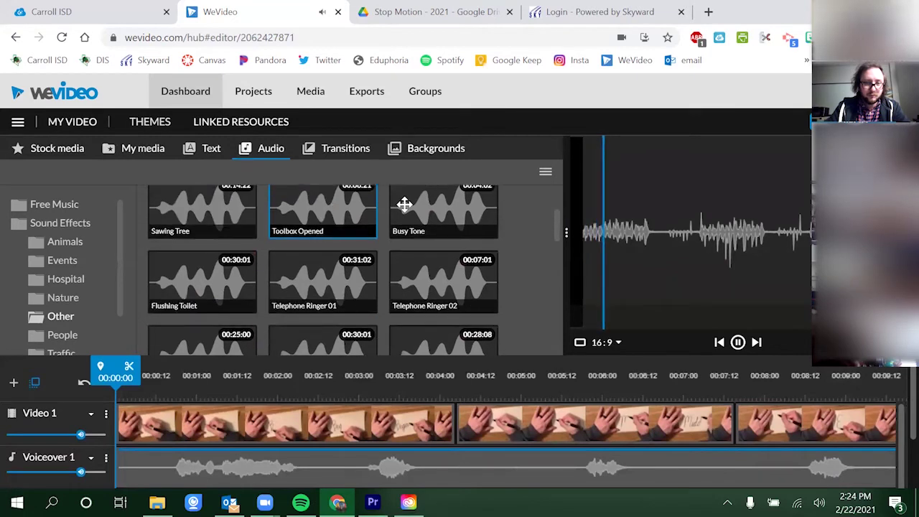
pyautogui.click(405, 204)
pyautogui.scroll(-1, 416, 209)
pyautogui.click(326, 268)
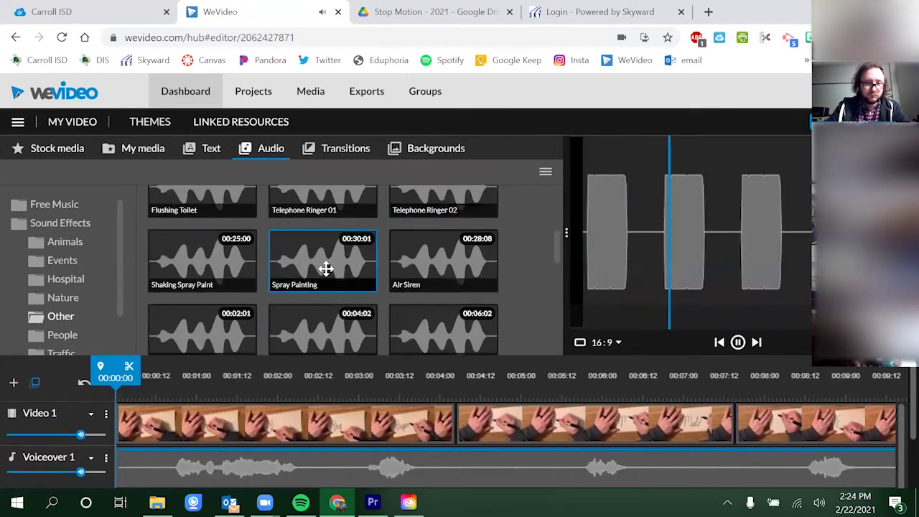
pyautogui.click(248, 271)
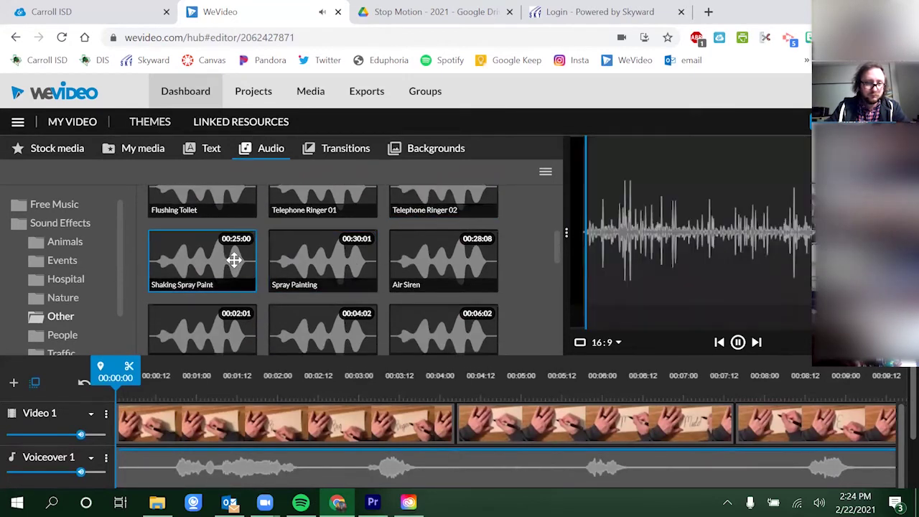
pyautogui.scroll(-1, 234, 260)
pyautogui.click(225, 252)
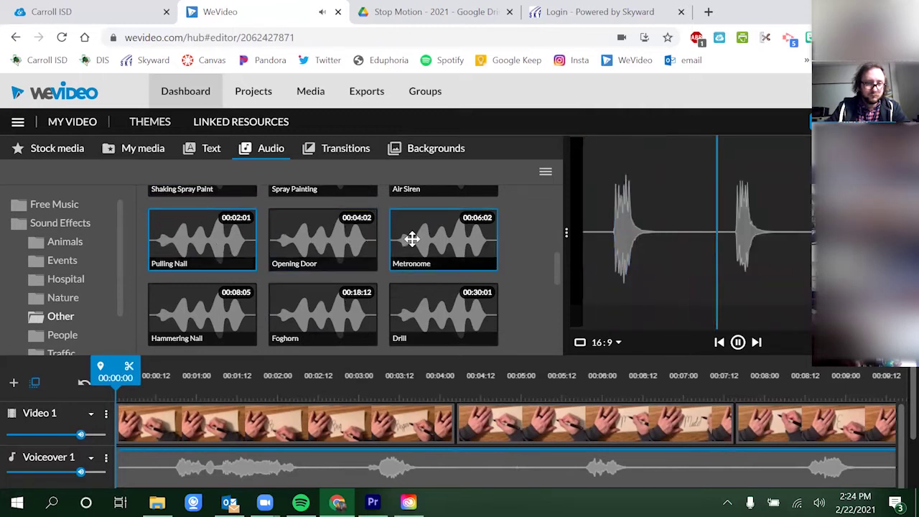
pyautogui.click(405, 237)
# Preview the Foghorn, Filled Bottle Breaking, Closing Car Door, Burglar Alarm and Breaking Bottle sounds.
pyautogui.scroll(-1, 380, 233)
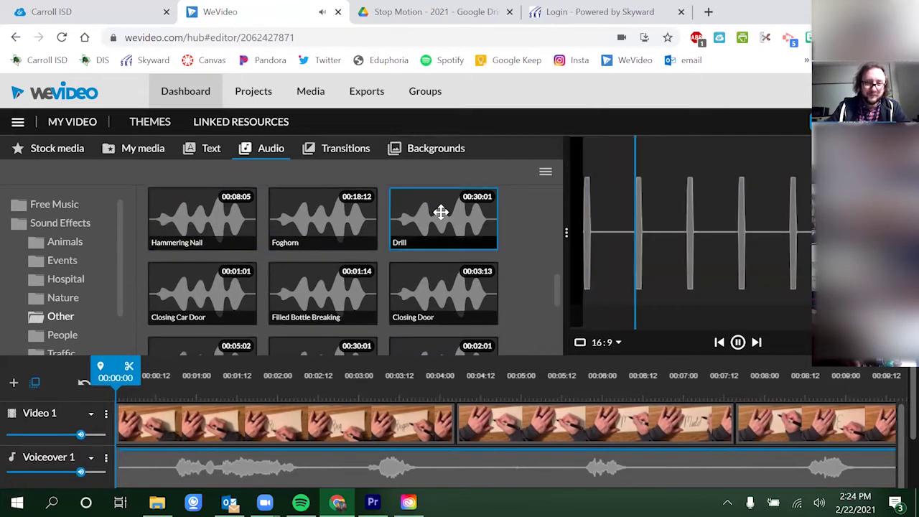
pyautogui.click(369, 221)
pyautogui.click(287, 310)
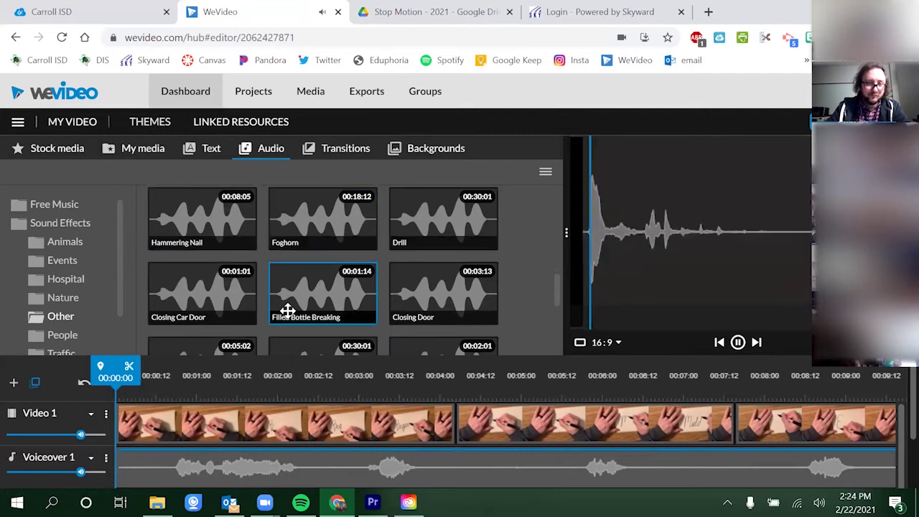
pyautogui.click(223, 303)
pyautogui.scroll(-1, 314, 297)
pyautogui.click(315, 289)
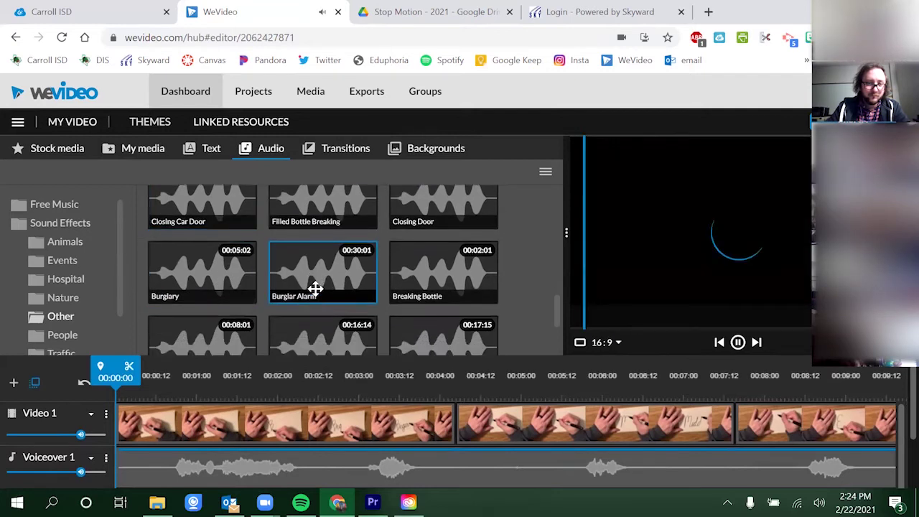
pyautogui.click(408, 270)
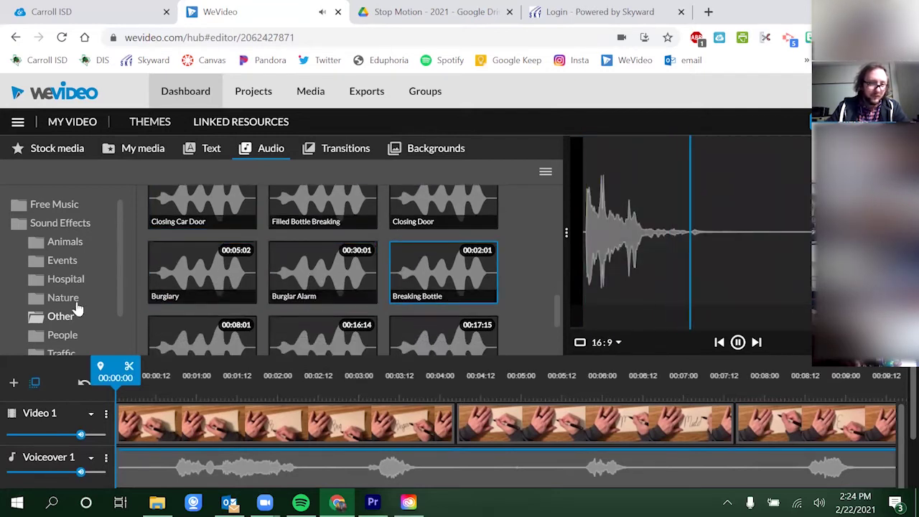
# Open the People folder and scroll to the Children whispering clip.
pyautogui.click(72, 334)
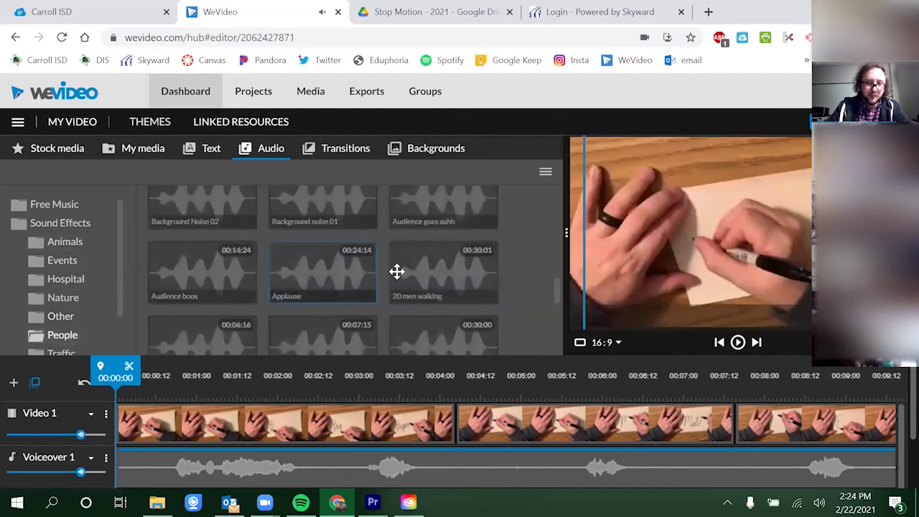
pyautogui.scroll(1, 379, 280)
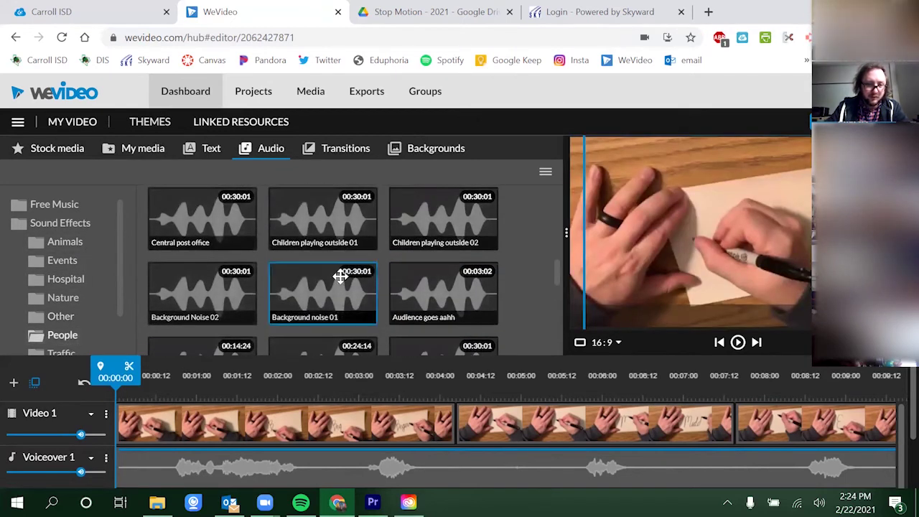
pyautogui.scroll(1, 314, 218)
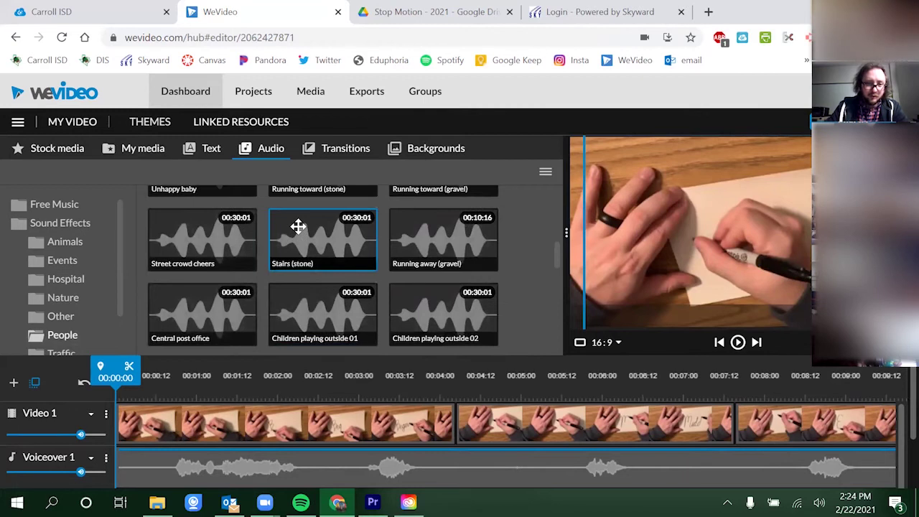
pyautogui.scroll(5, 298, 226)
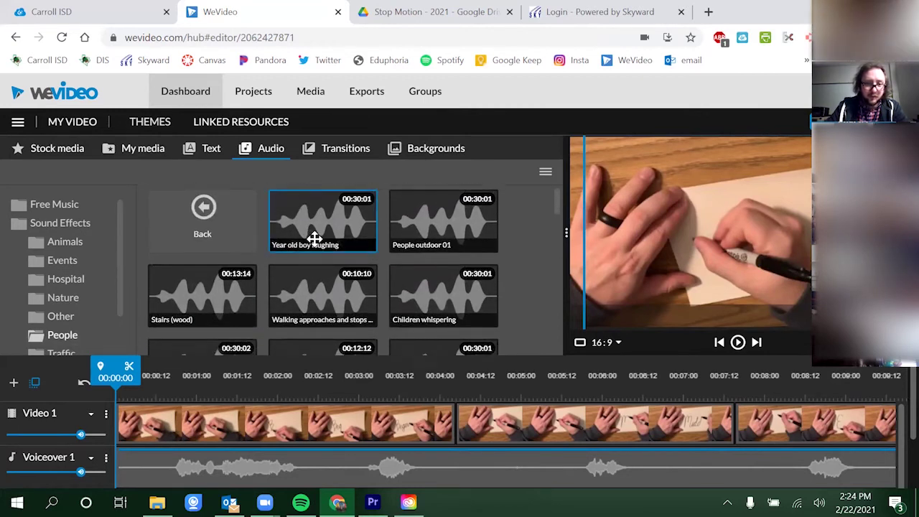
pyautogui.scroll(-1, 429, 225)
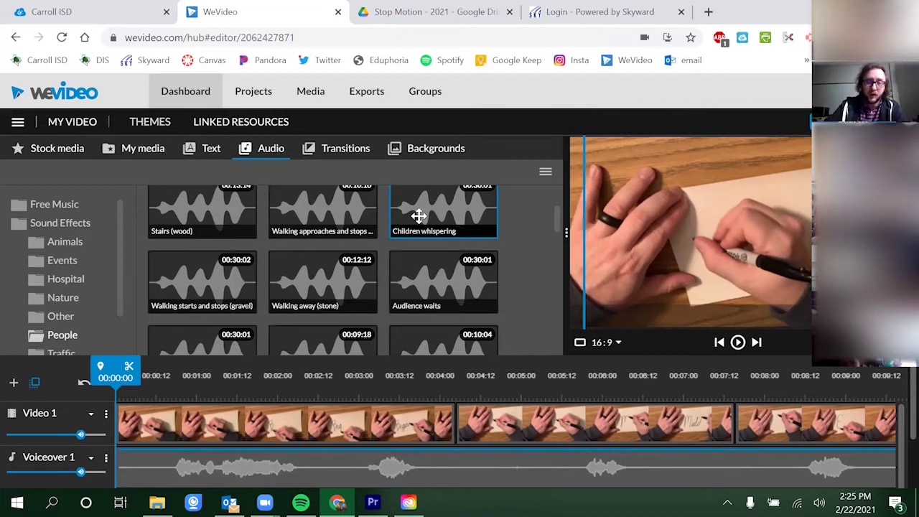
# Preview Children whispering and place it on a new sound effects track below Voiceover 1.
pyautogui.click(418, 215)
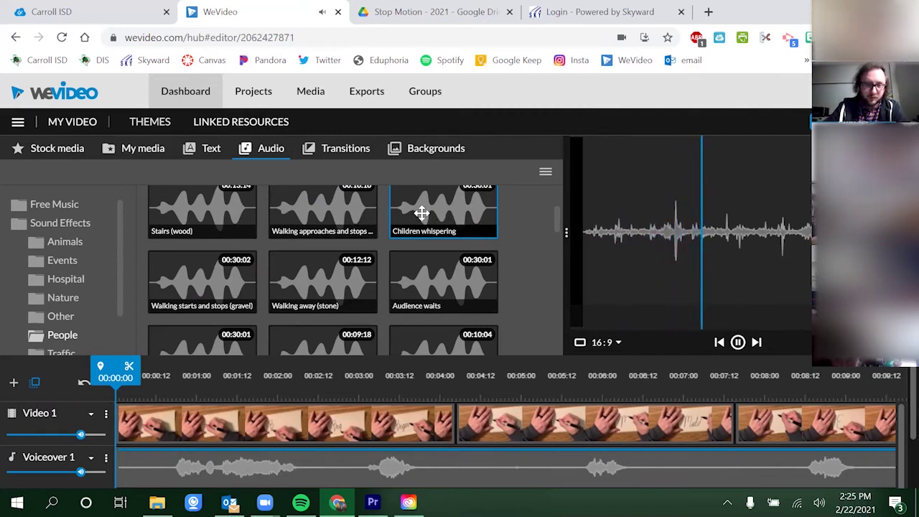
pyautogui.moveTo(318, 432); pyautogui.dragTo(313, 427)
pyautogui.moveTo(416, 224); pyautogui.dragTo(127, 463)
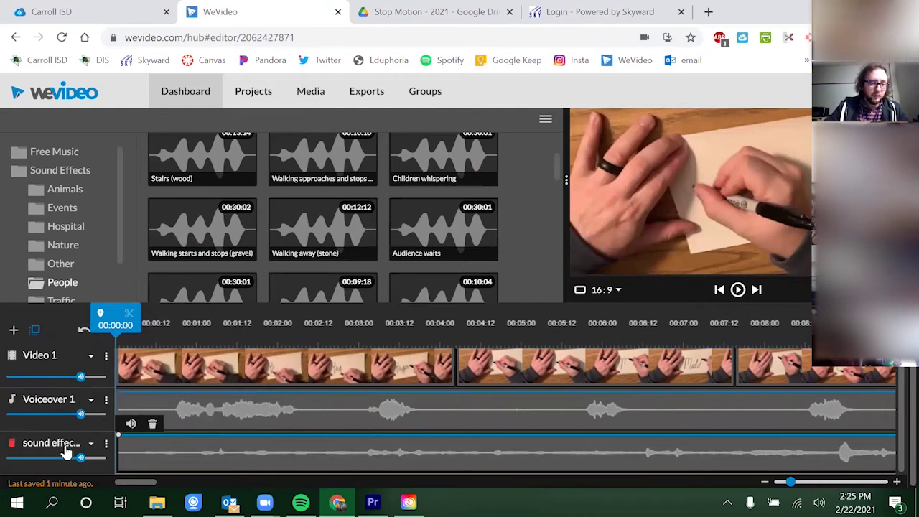
# Raise the sound effects track volume to about 251% and play back the mix.
pyautogui.moveTo(81, 413)
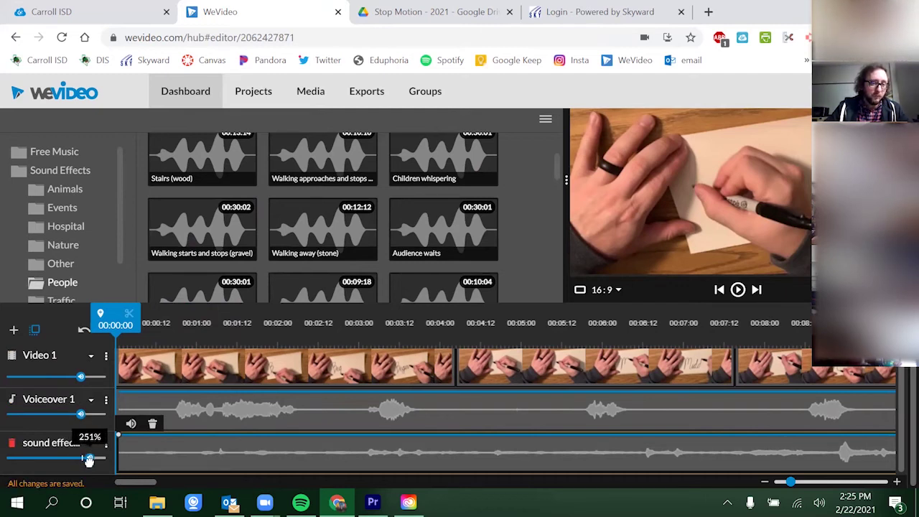
pyautogui.moveTo(89, 460); pyautogui.dragTo(92, 458)
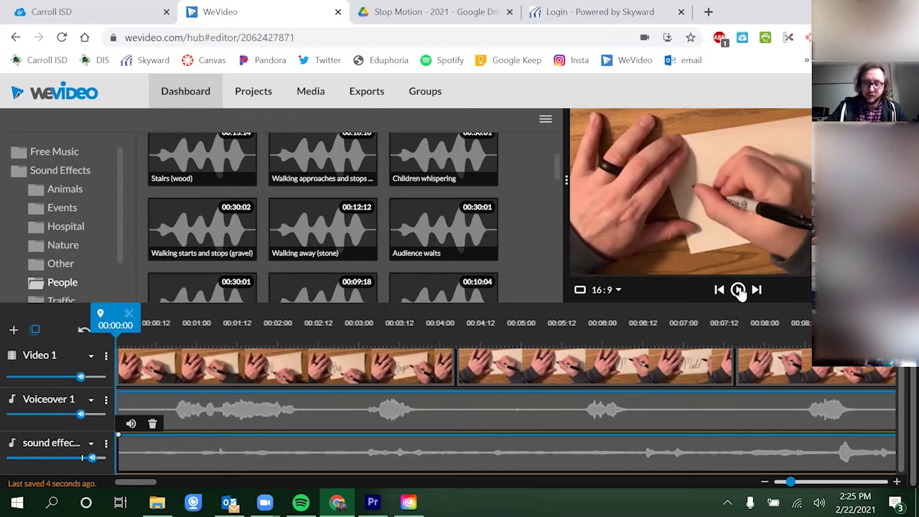
pyautogui.click(739, 291)
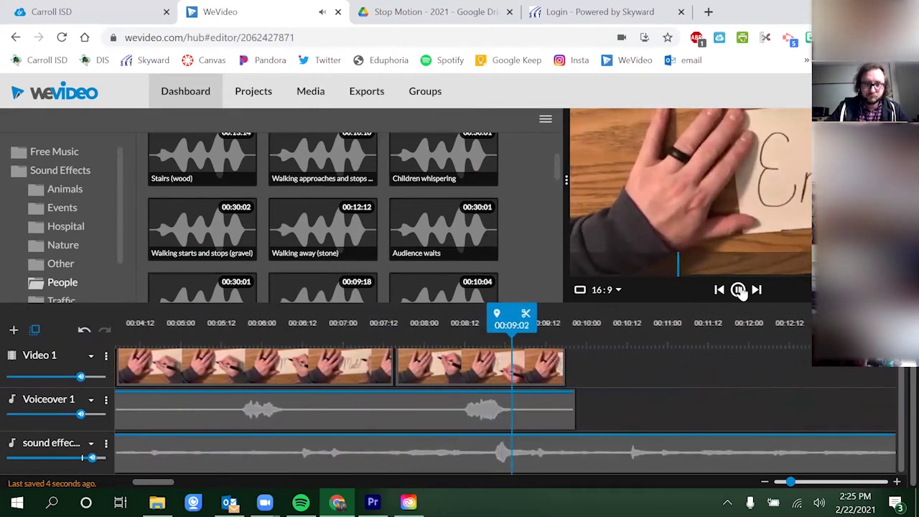
# Stop playback and trim the voiceover clip so it ends with the video.
pyautogui.click(738, 290)
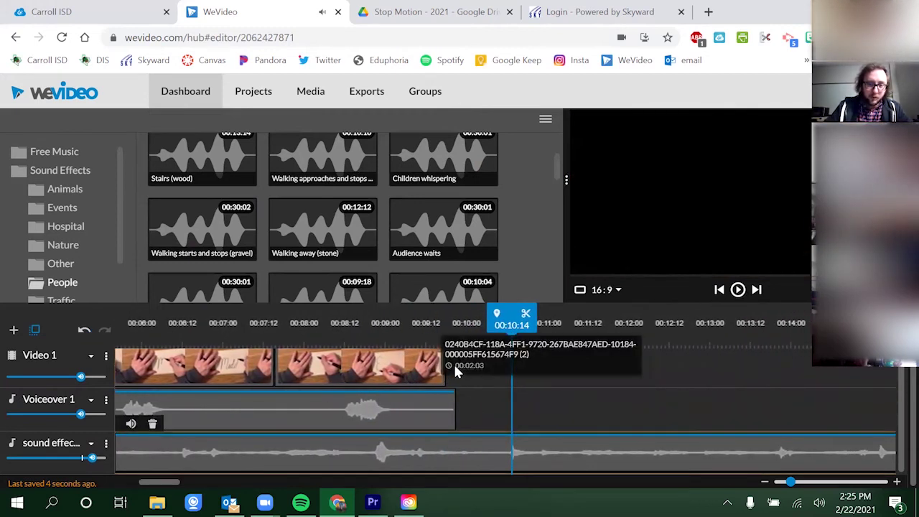
pyautogui.click(455, 410)
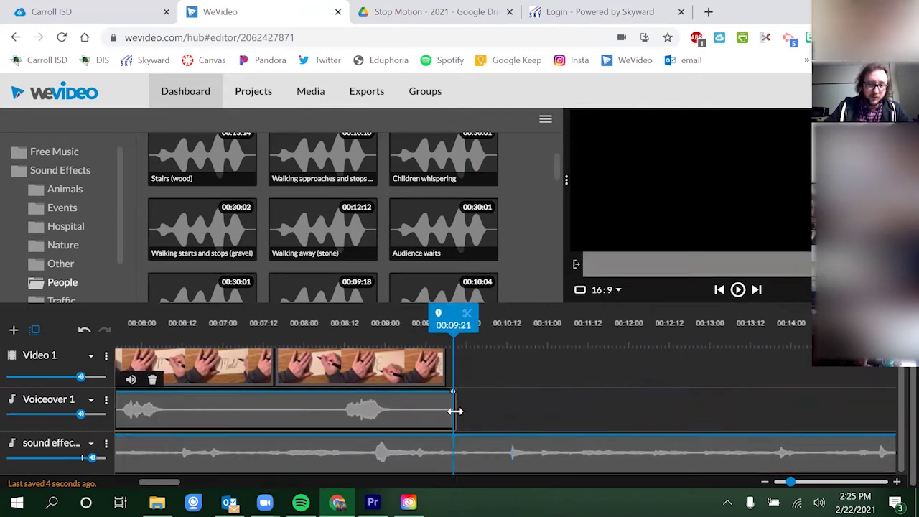
pyautogui.moveTo(455, 411); pyautogui.dragTo(448, 408)
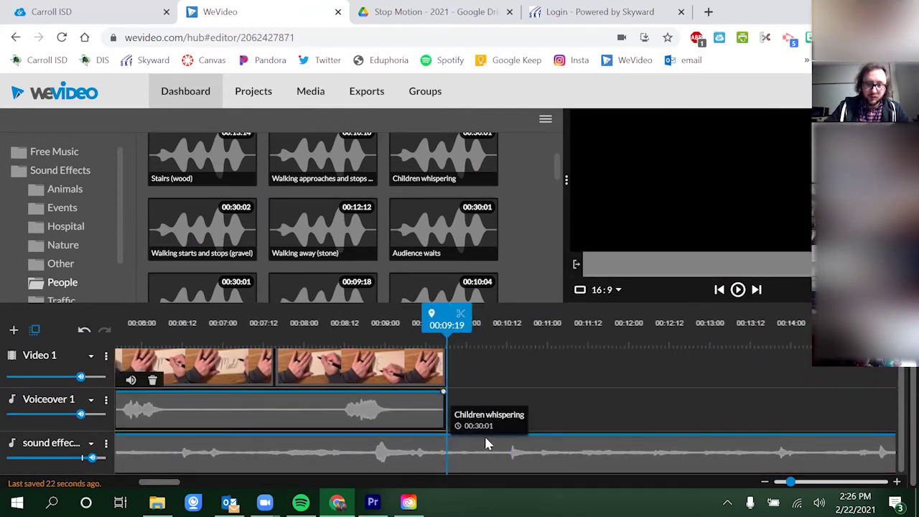
# Split off and delete the sound effect's tail, trim it to 00:09:19, and replay the ending.
pyautogui.click(503, 450)
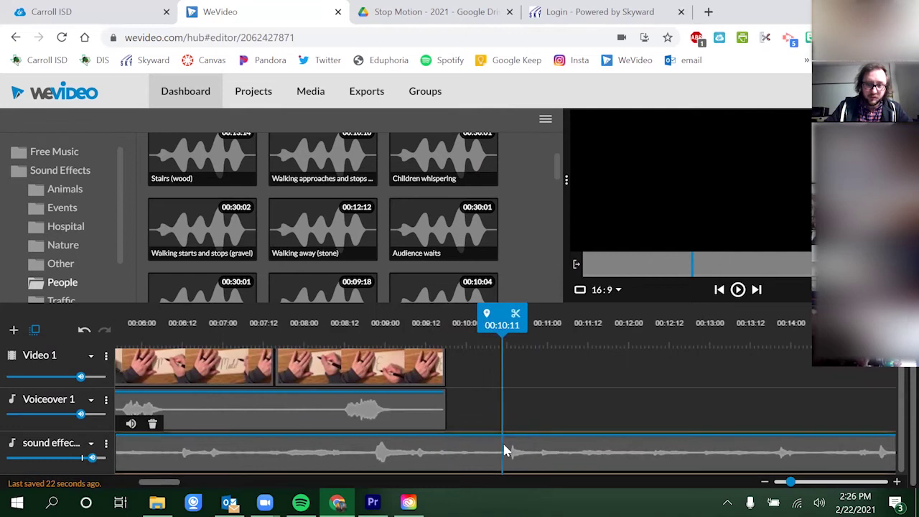
pyautogui.click(515, 318)
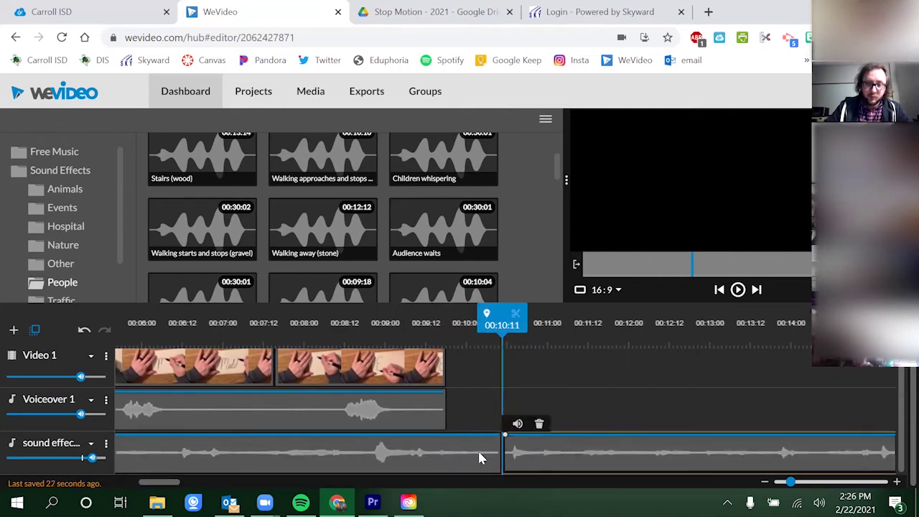
pyautogui.click(539, 423)
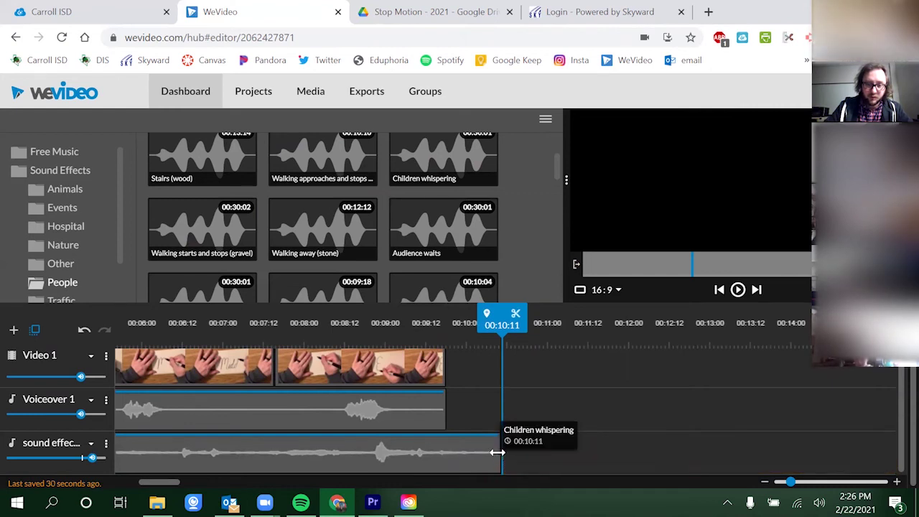
pyautogui.moveTo(500, 452); pyautogui.dragTo(446, 459)
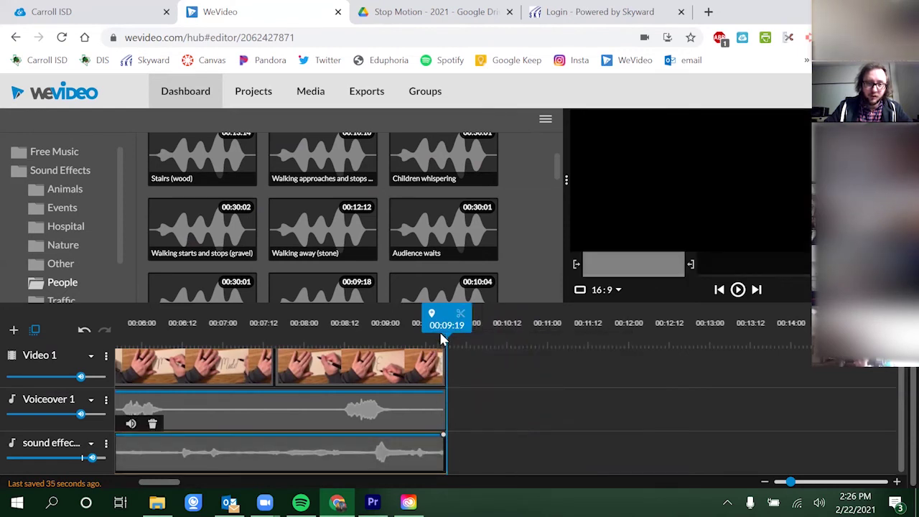
pyautogui.click(409, 334)
pyautogui.click(320, 327)
pyautogui.click(737, 290)
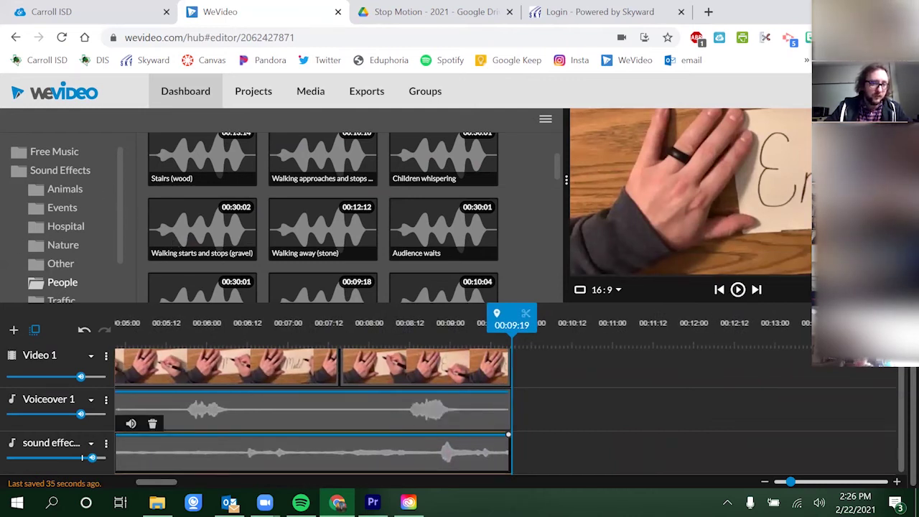
# Add an audio track named 'soundtrack' and browse the Free Music library.
pyautogui.click(13, 331)
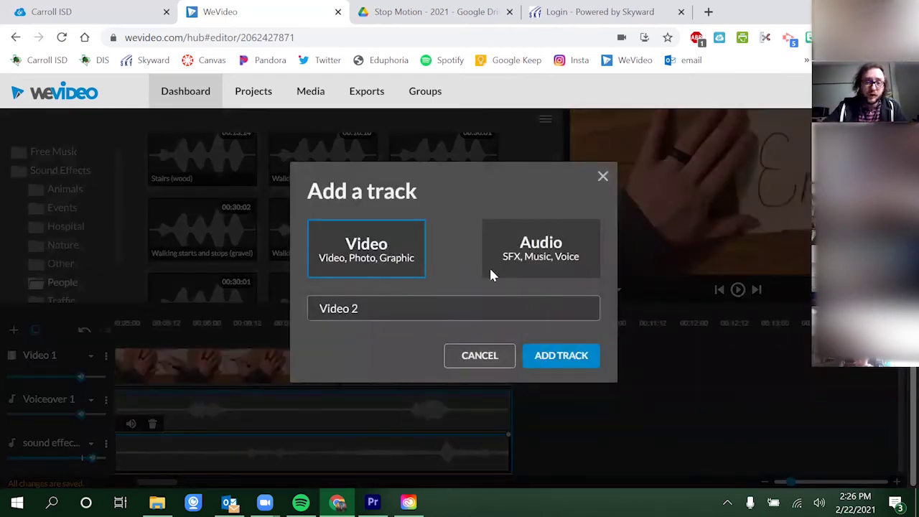
pyautogui.click(534, 262)
pyautogui.doubleClick(502, 303)
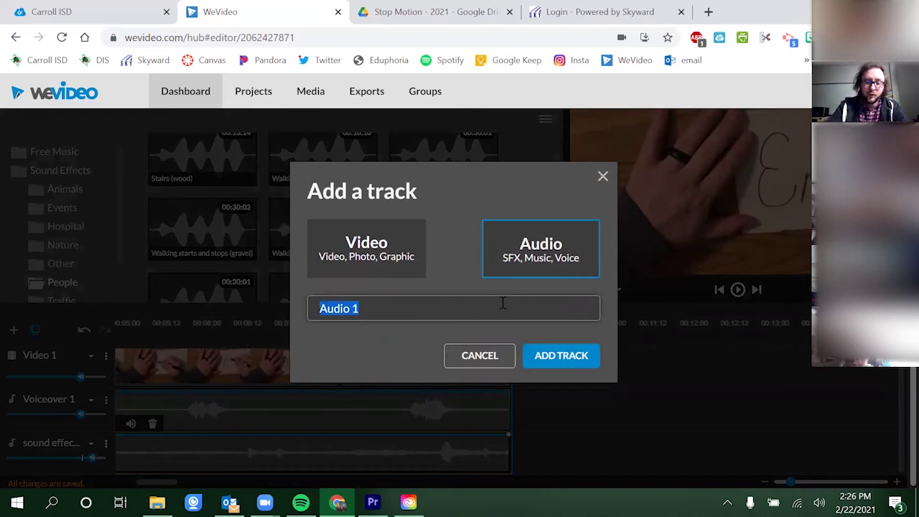
pyautogui.write('soundtrack')
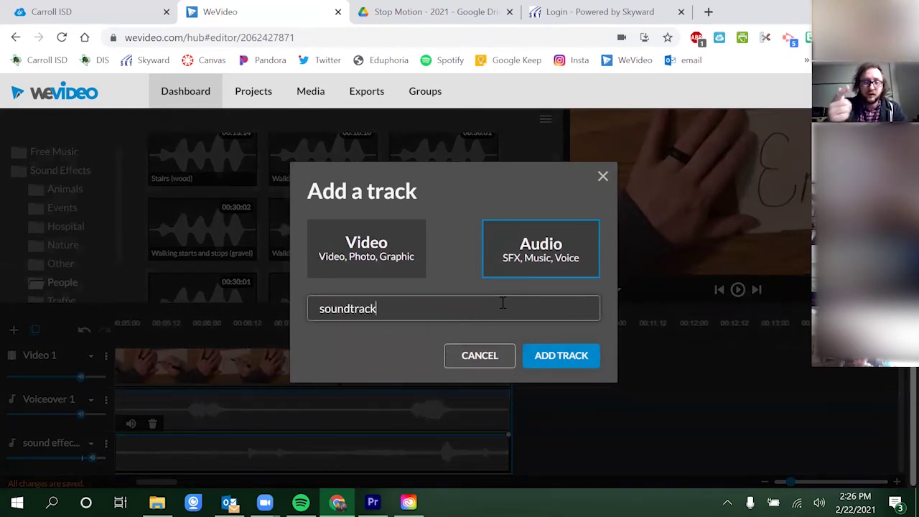
pyautogui.click(538, 355)
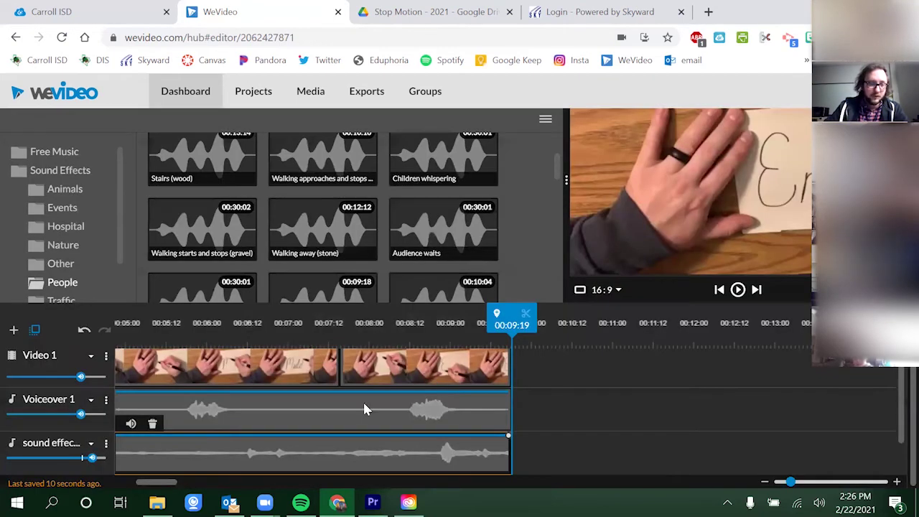
pyautogui.click(60, 152)
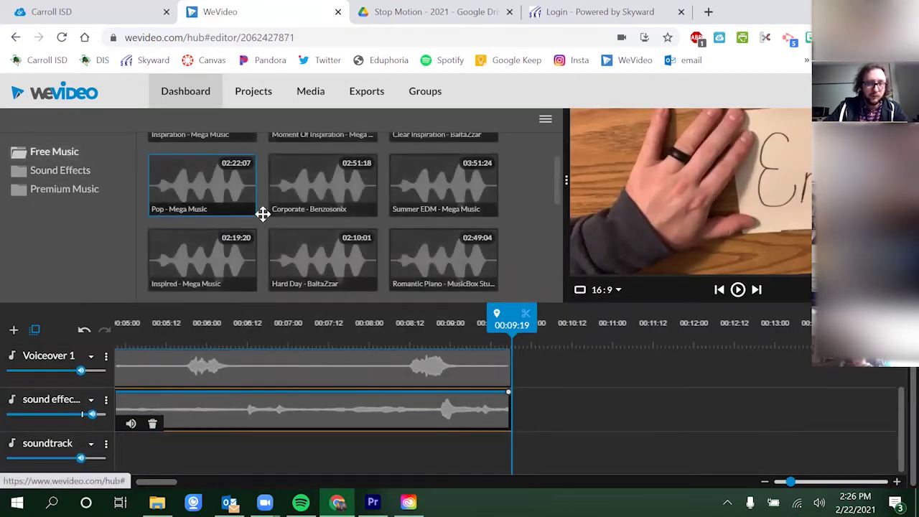
pyautogui.scroll(-5, 304, 199)
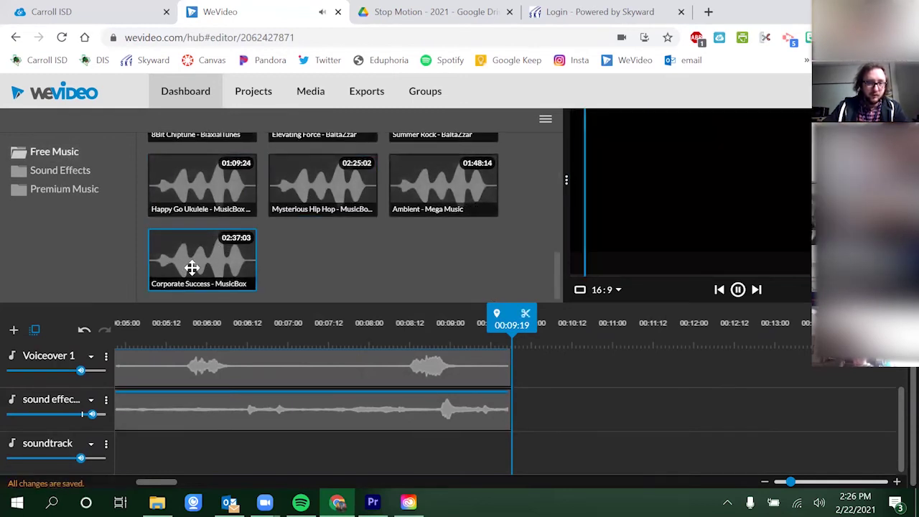
# Audition several free songs, then drag Mysterious Hip Hop onto the soundtrack track.
pyautogui.click(201, 188)
pyautogui.click(337, 186)
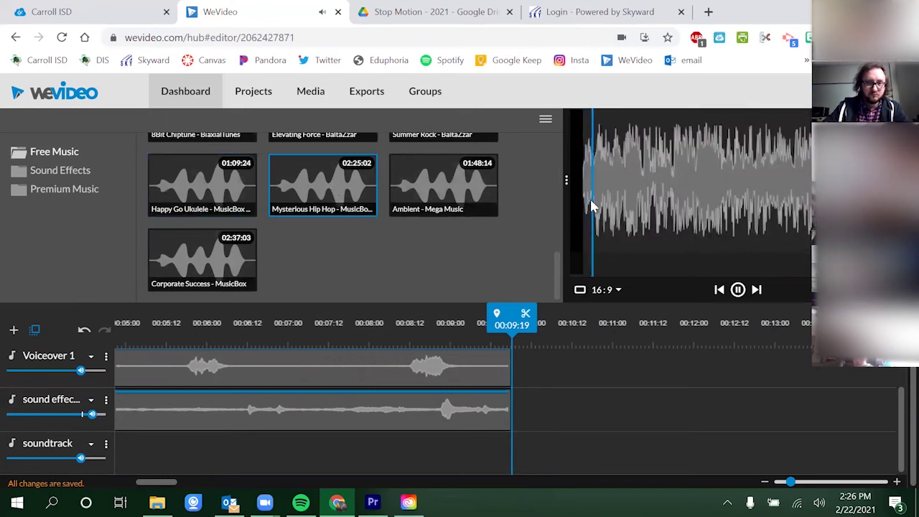
pyautogui.click(643, 201)
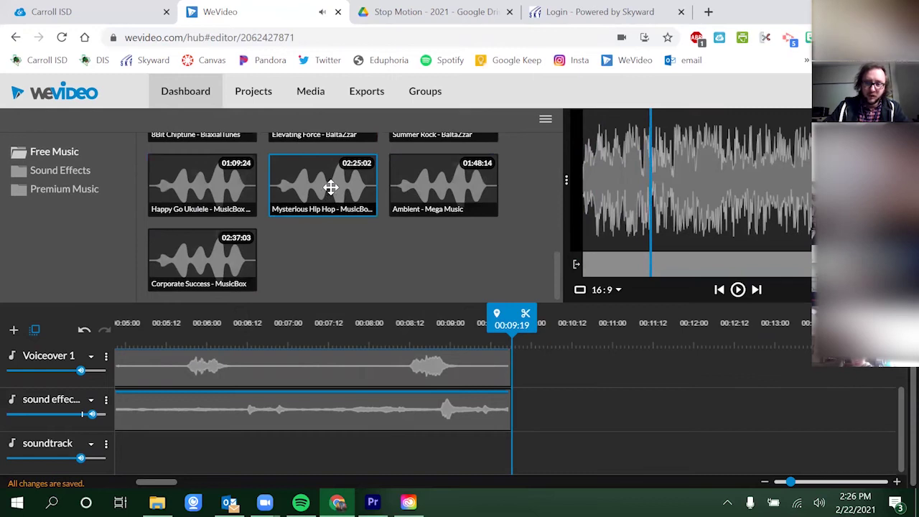
pyautogui.moveTo(332, 189); pyautogui.dragTo(265, 430)
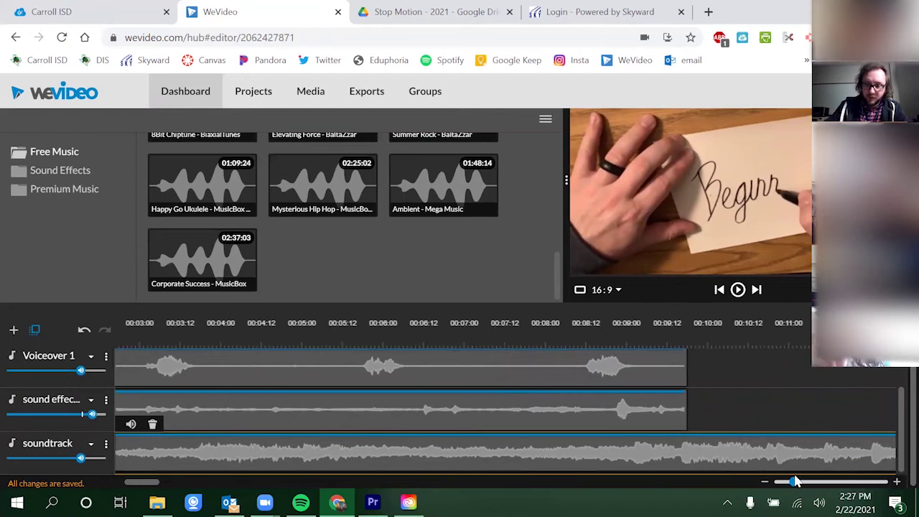
# Zoom the timeline out slightly and move the music clip to the timeline's start.
pyautogui.moveTo(793, 482); pyautogui.dragTo(808, 482)
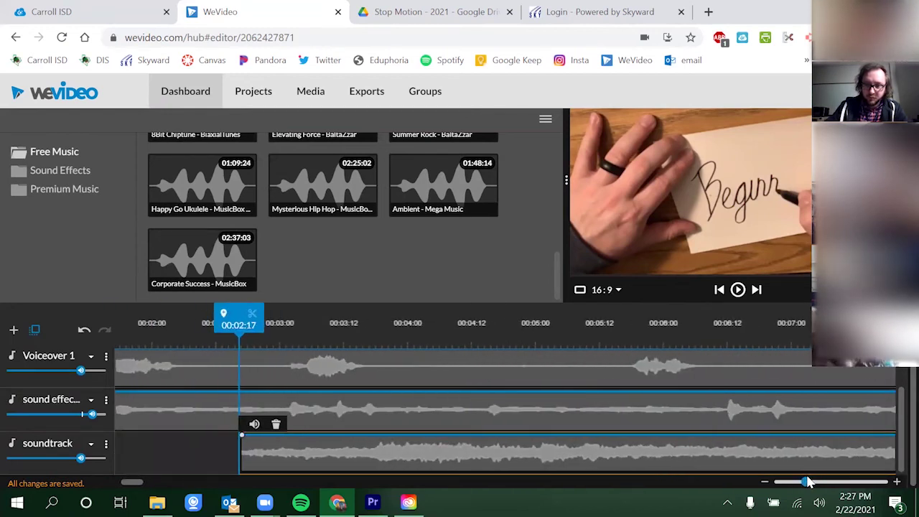
pyautogui.moveTo(395, 462); pyautogui.dragTo(282, 480)
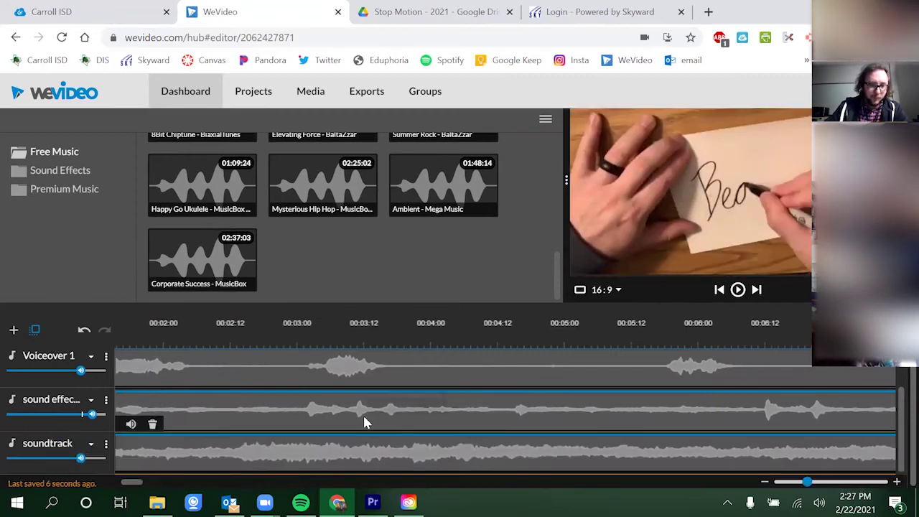
pyautogui.moveTo(130, 482); pyautogui.dragTo(121, 495)
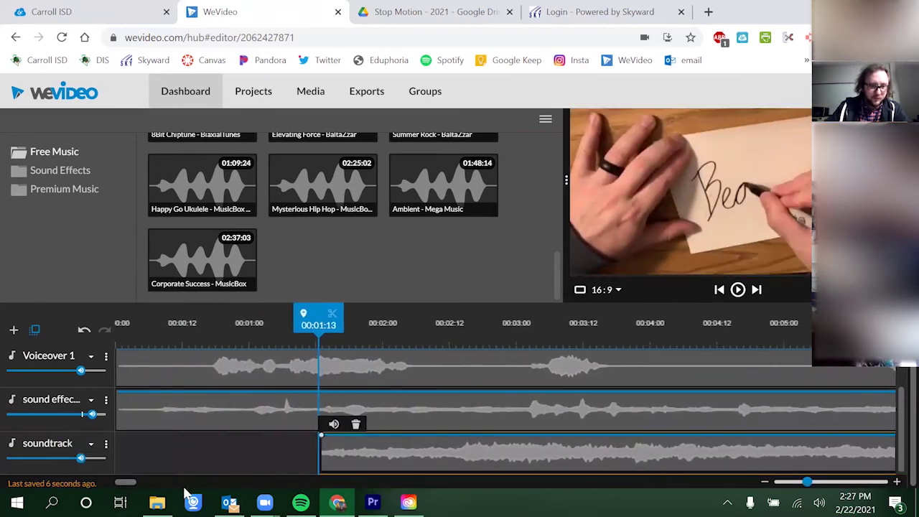
pyautogui.moveTo(419, 465); pyautogui.dragTo(199, 452)
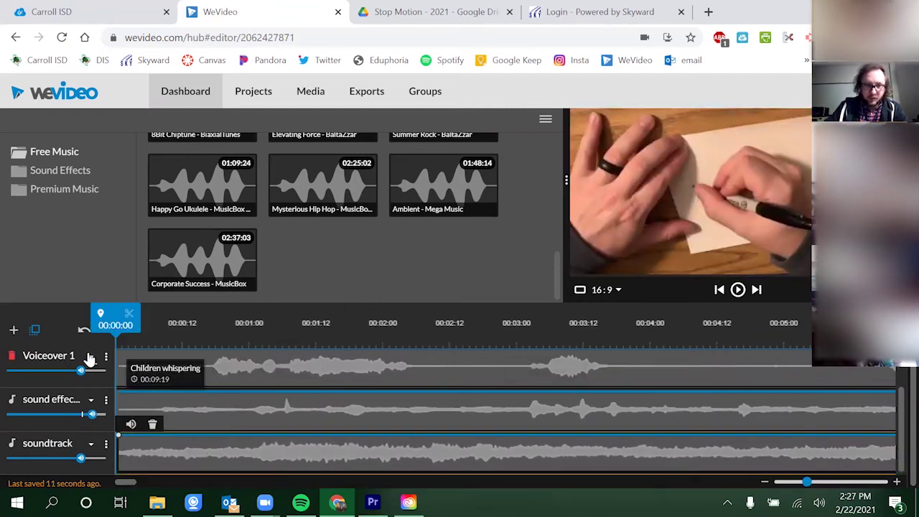
# Split the music at about 00:05:13, delete the opening piece, and slide the rest to the start.
pyautogui.moveTo(102, 324); pyautogui.dragTo(783, 325)
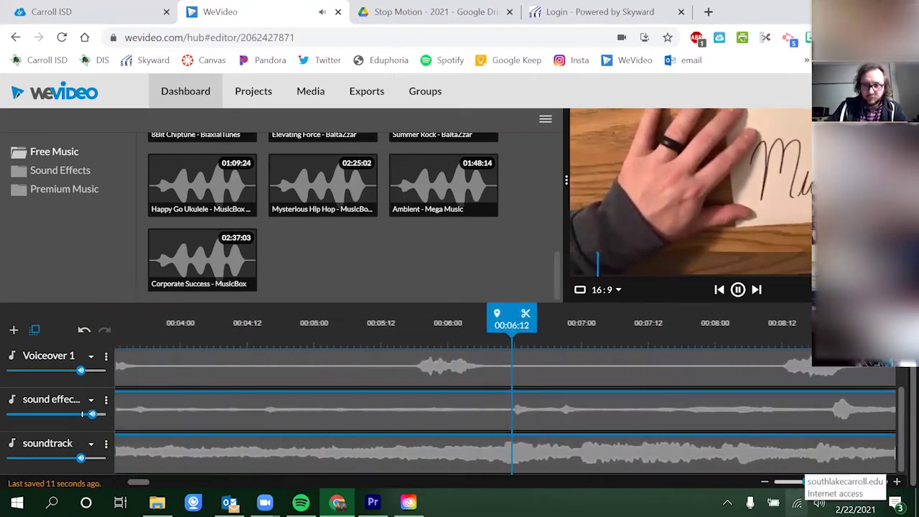
pyautogui.press('space')
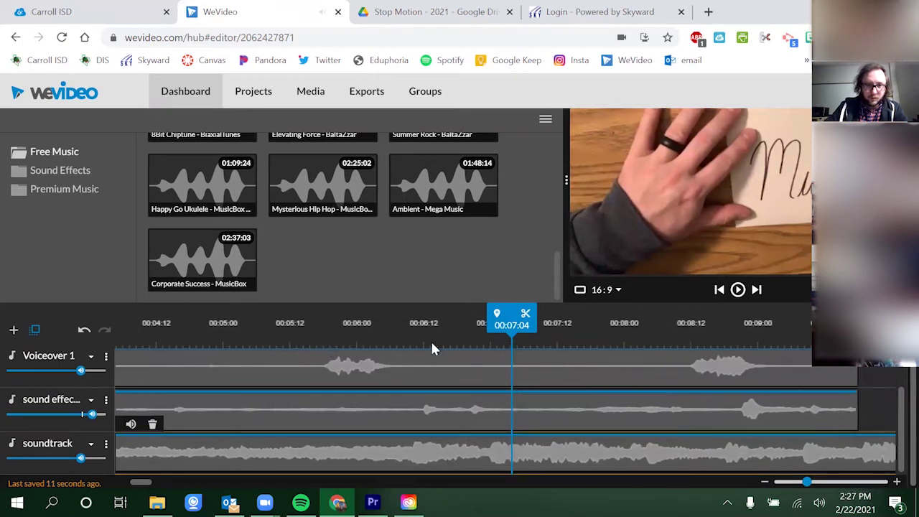
pyautogui.moveTo(511, 323); pyautogui.dragTo(296, 345)
pyautogui.click(307, 321)
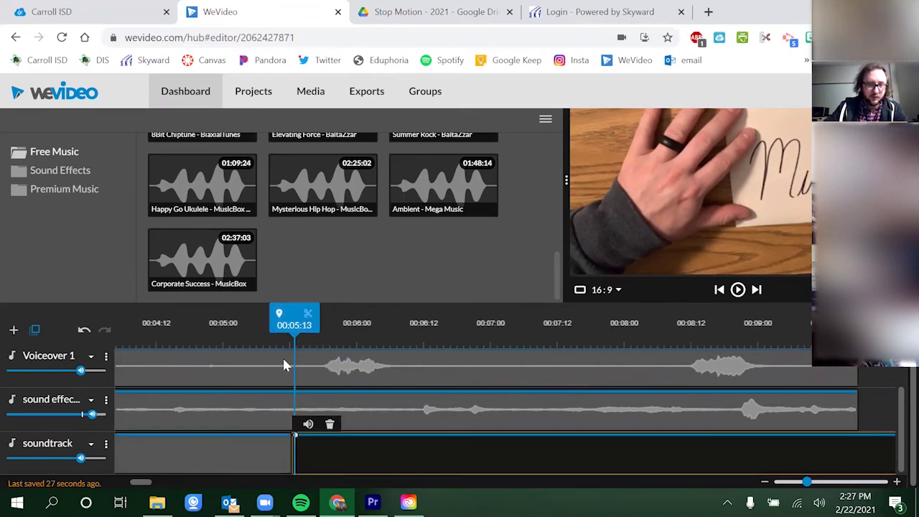
pyautogui.click(269, 454)
pyautogui.press('Delete')
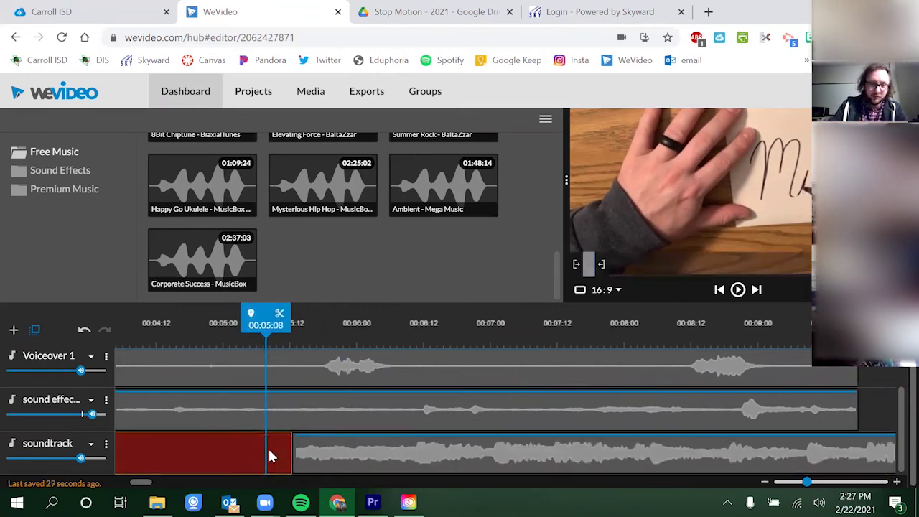
pyautogui.moveTo(291, 455)
pyautogui.mouseDown()
pyautogui.moveTo(106, 448)
pyautogui.moveTo(177, 460)
pyautogui.moveTo(173, 452)
pyautogui.mouseUp()
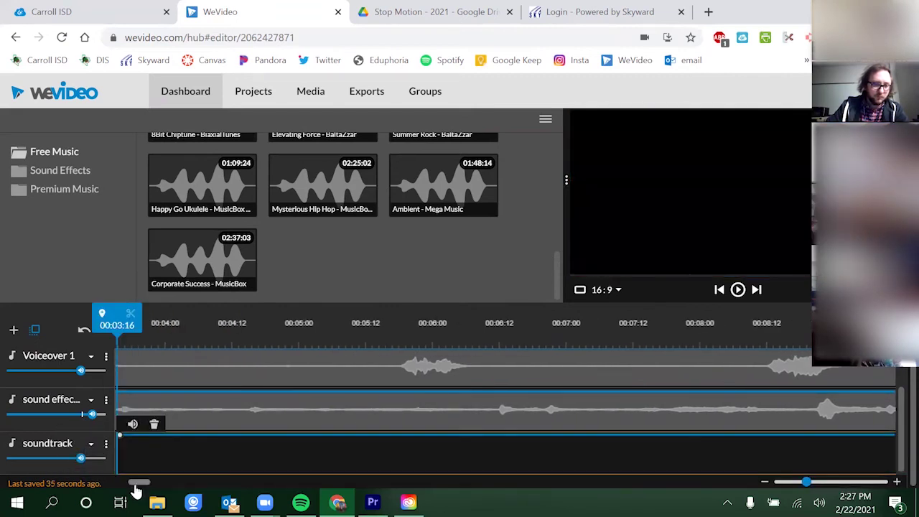
# Move the soundtrack clip to the very start and zoom out to see the whole project.
pyautogui.moveTo(139, 482); pyautogui.dragTo(96, 484)
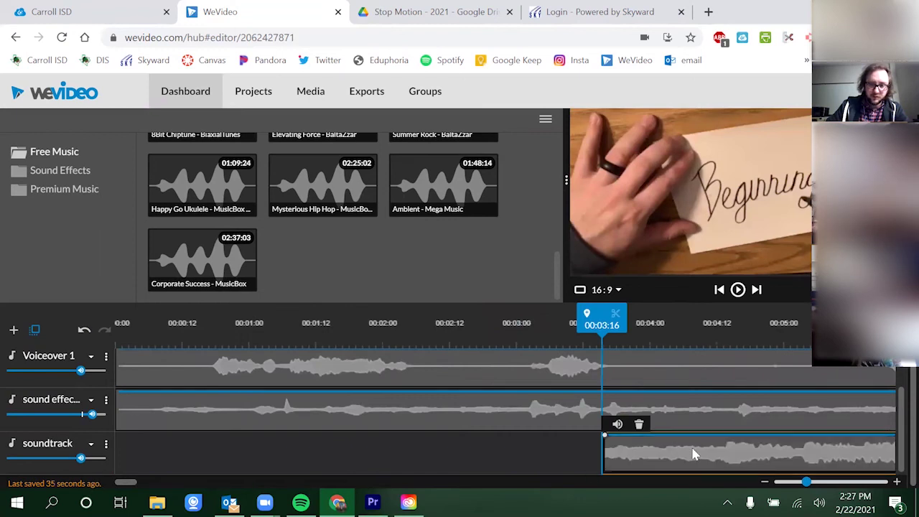
pyautogui.moveTo(693, 453); pyautogui.dragTo(170, 445)
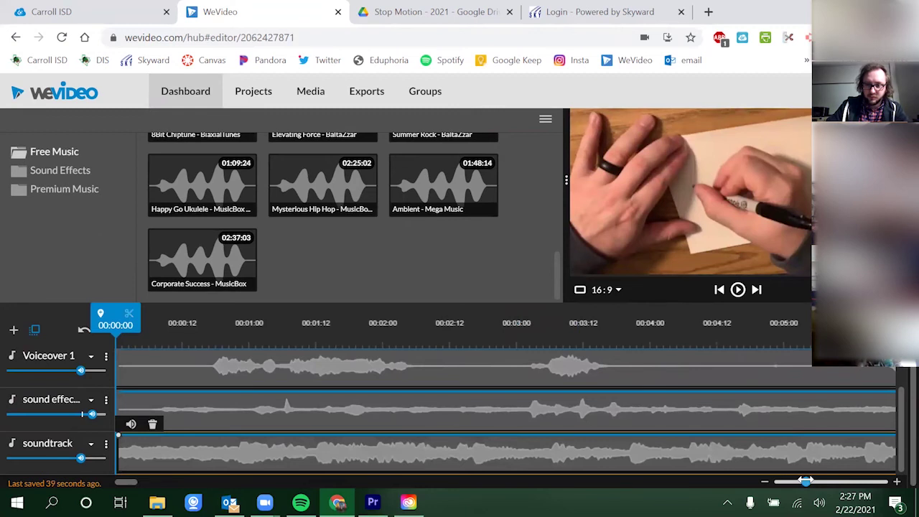
pyautogui.moveTo(805, 481); pyautogui.dragTo(779, 482)
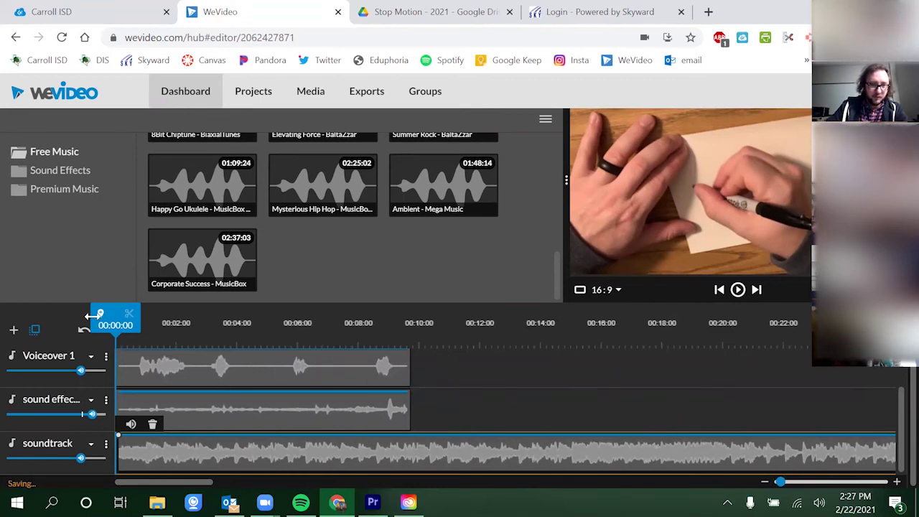
# Cut the soundtrack near 12 seconds, delete the end, and trim it to 00:09:19.
pyautogui.moveTo(89, 316)
pyautogui.mouseDown()
pyautogui.moveTo(478, 365)
pyautogui.moveTo(497, 324)
pyautogui.mouseUp()
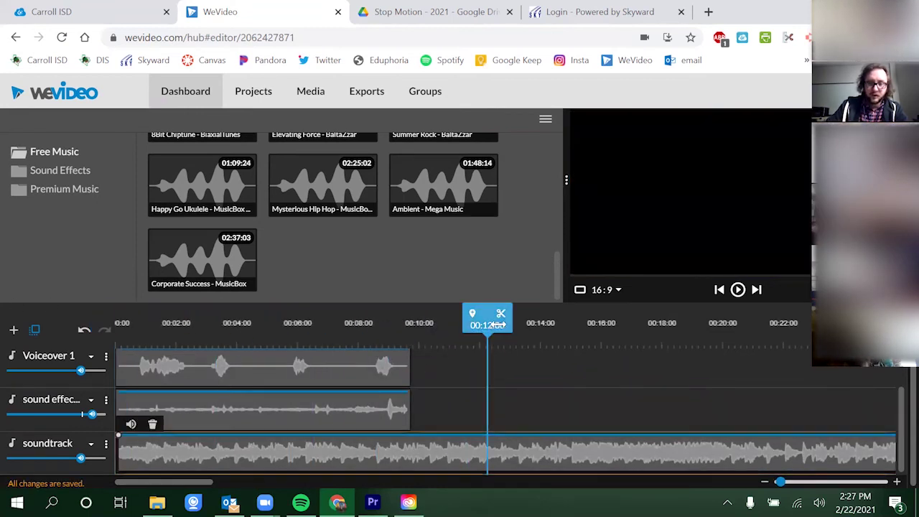
pyautogui.click(501, 316)
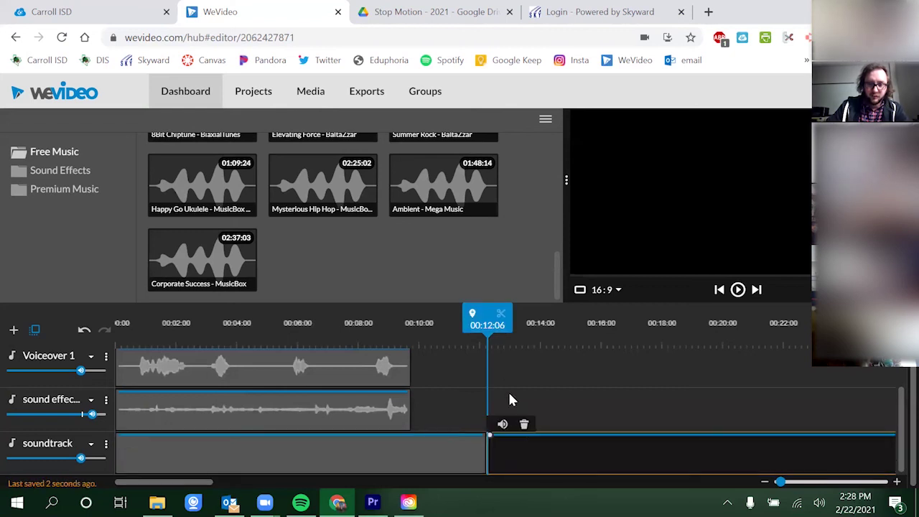
pyautogui.click(523, 428)
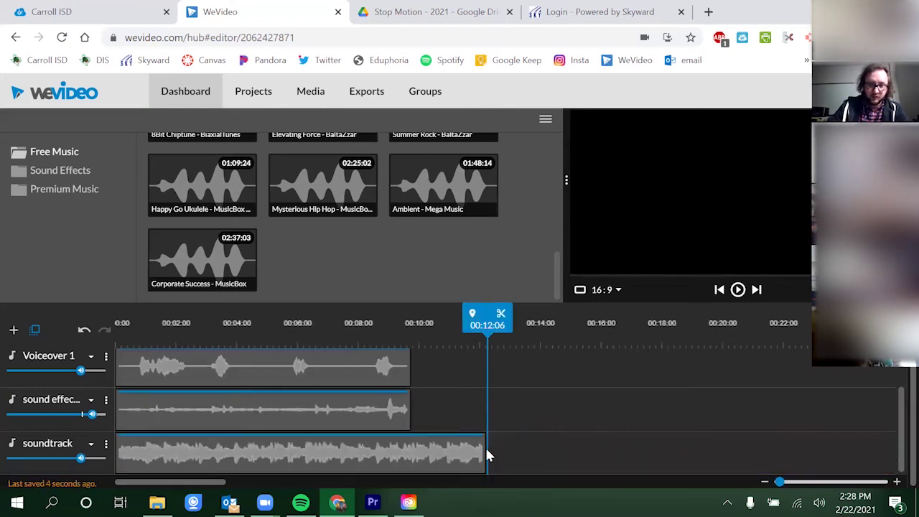
pyautogui.moveTo(485, 455); pyautogui.dragTo(409, 463)
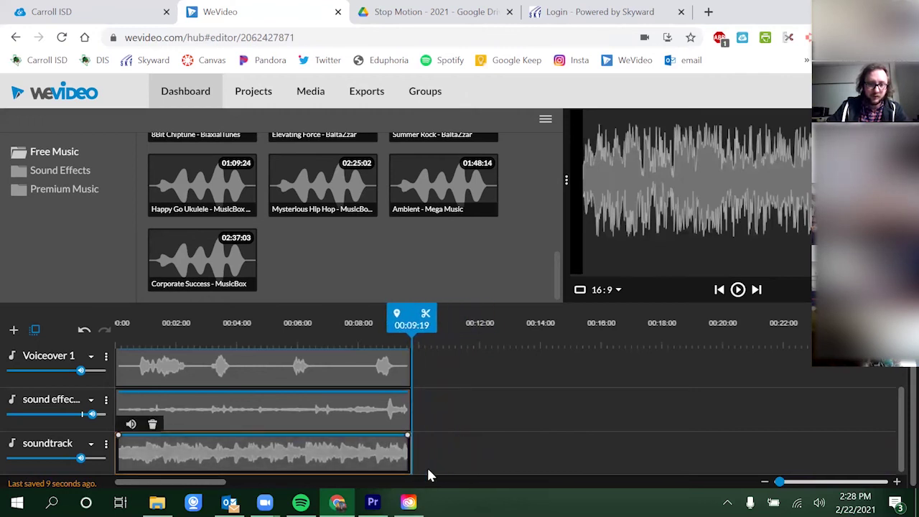
# Lower the soundtrack volume to 45% and play the mix from the start.
pyautogui.click(251, 363)
pyautogui.click(118, 452)
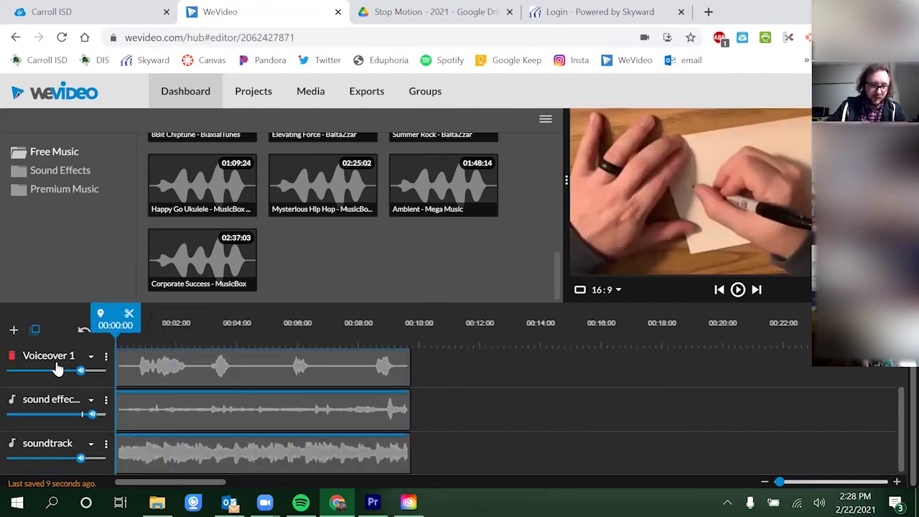
pyautogui.click(737, 290)
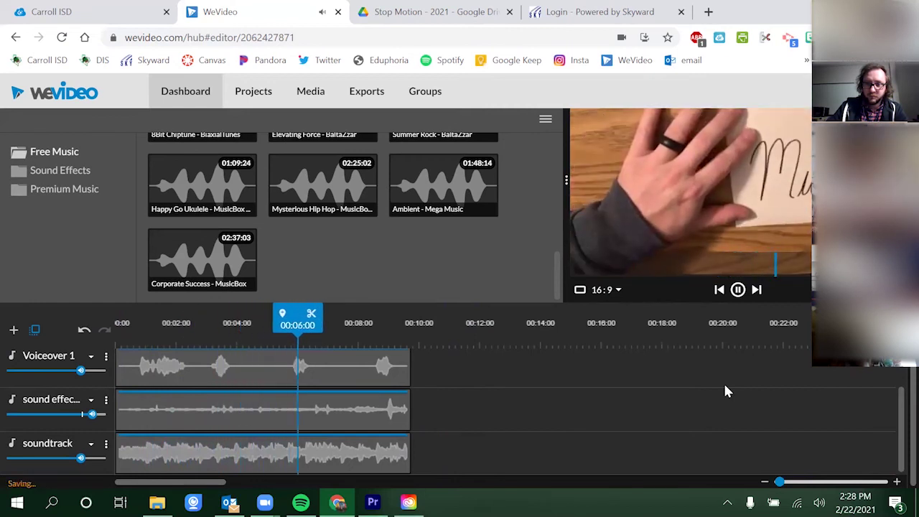
pyautogui.click(190, 452)
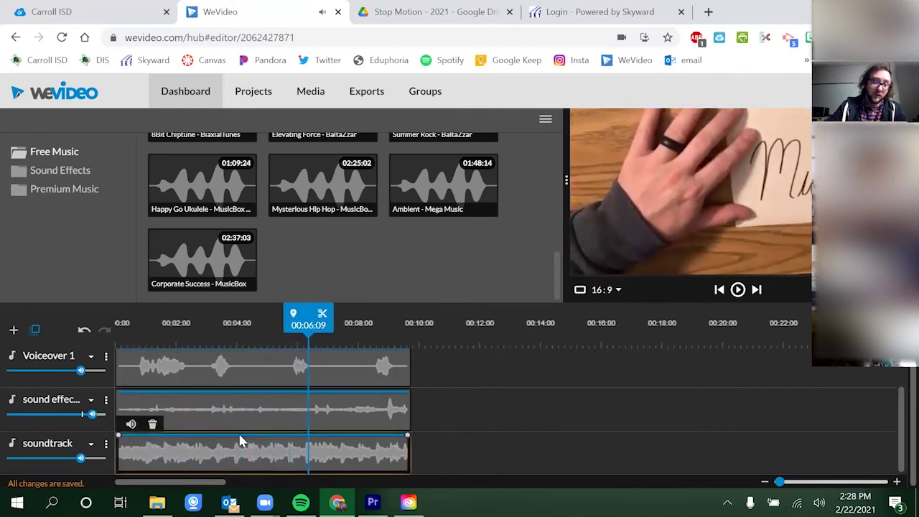
pyautogui.moveTo(80, 458); pyautogui.dragTo(24, 459)
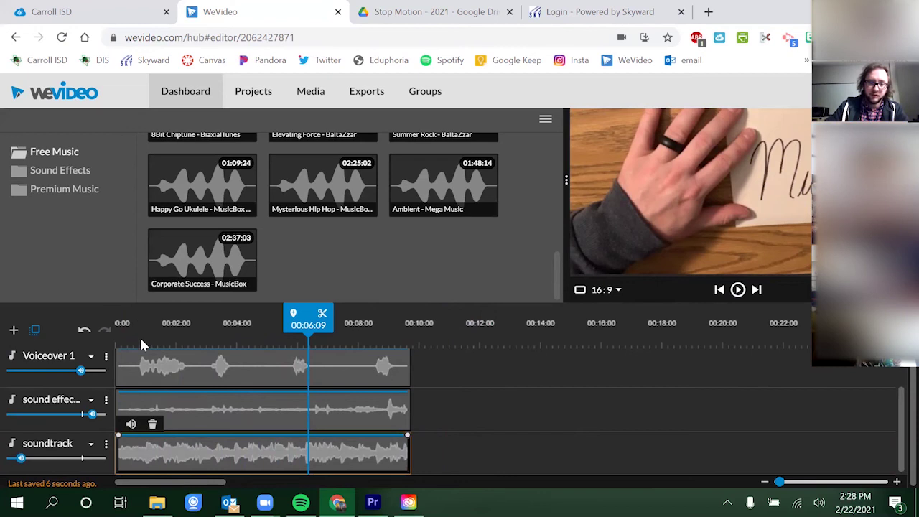
pyautogui.click(118, 325)
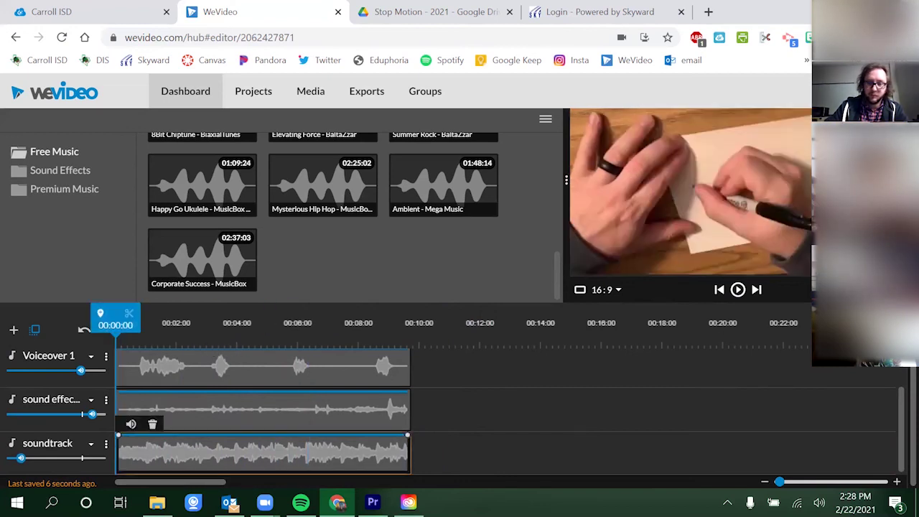
pyautogui.click(739, 297)
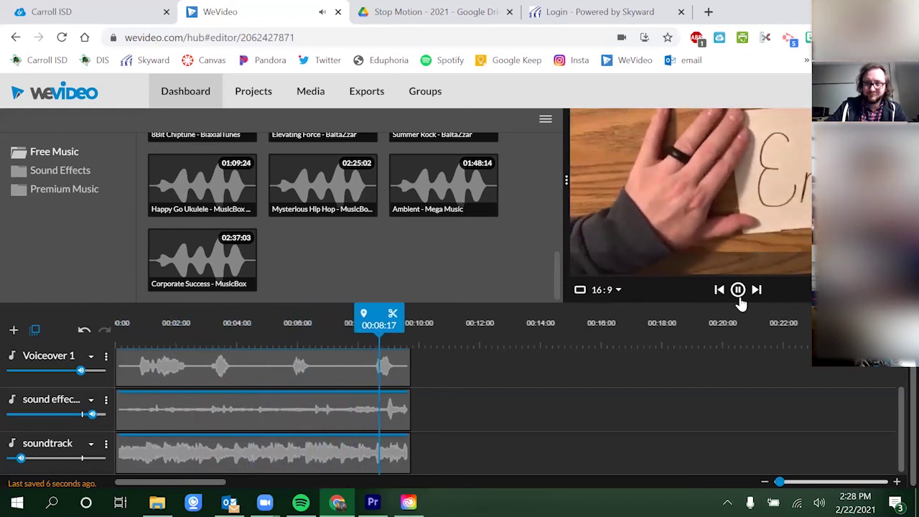
pyautogui.click(738, 291)
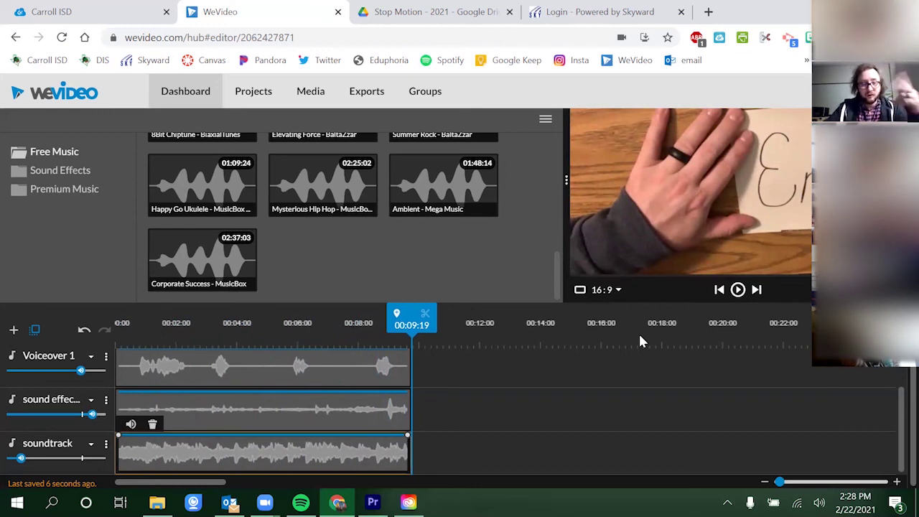
# Boost the sound effects track to about 414% and replay from the start.
pyautogui.moveTo(82, 414); pyautogui.dragTo(100, 415)
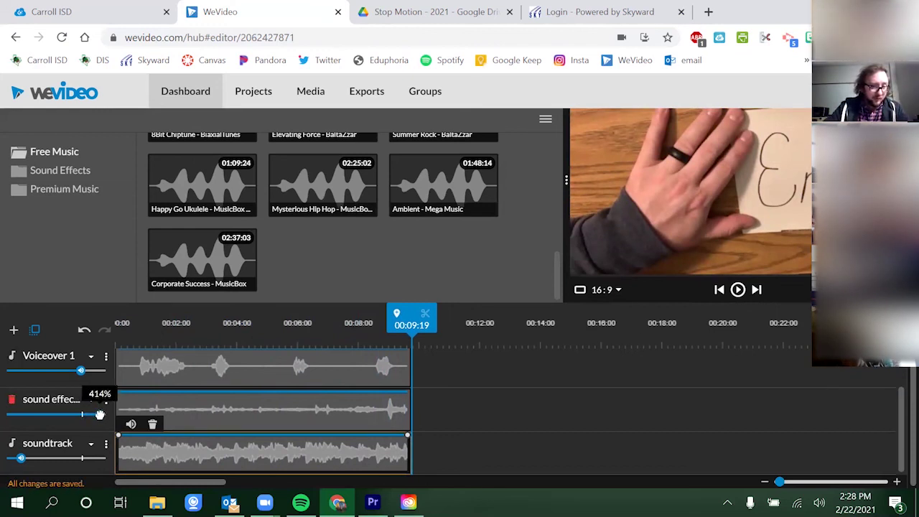
pyautogui.click(719, 290)
pyautogui.click(737, 289)
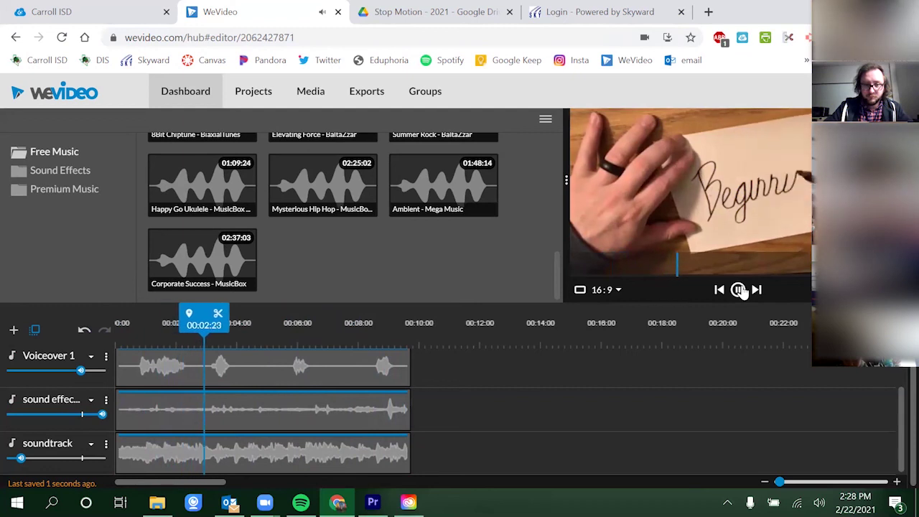
pyautogui.click(739, 289)
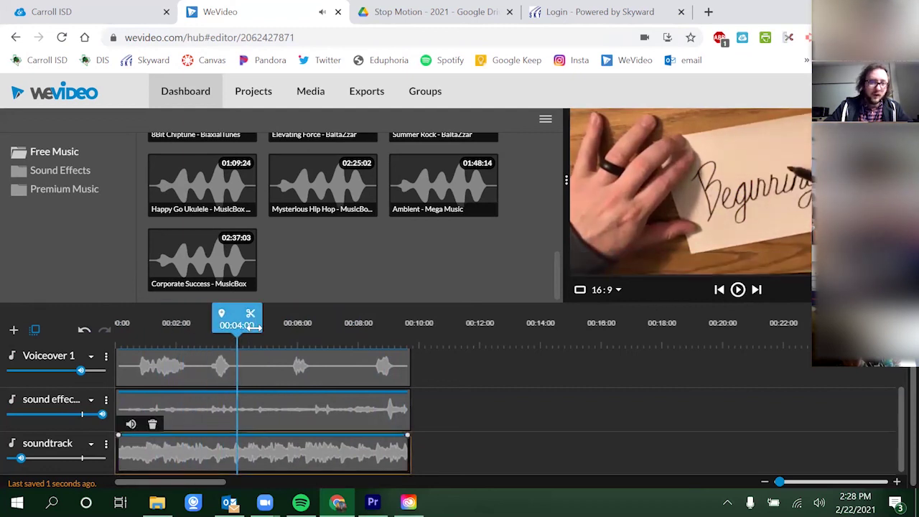
pyautogui.moveTo(257, 327); pyautogui.dragTo(79, 345)
# Set the export title to 'BME - Name - Group number - 2/4'.
pyautogui.scroll(1, 452, 404)
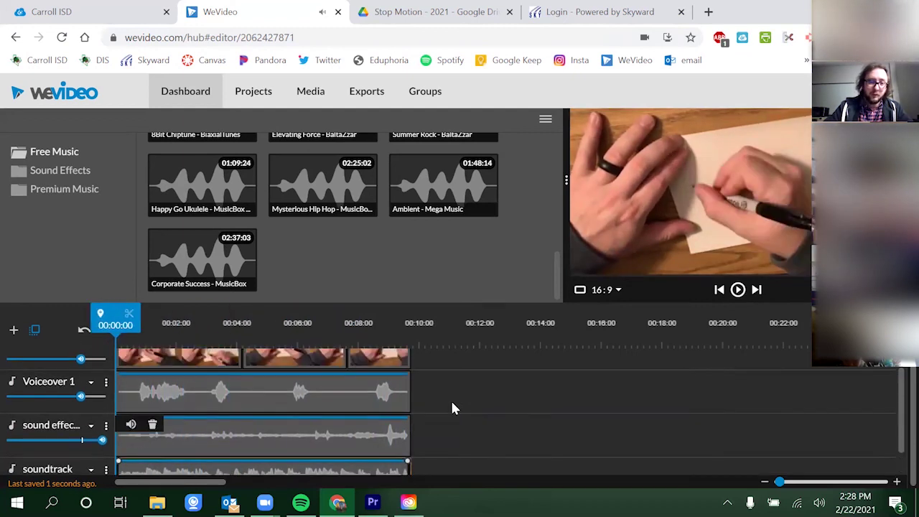
pyautogui.scroll(2, 452, 408)
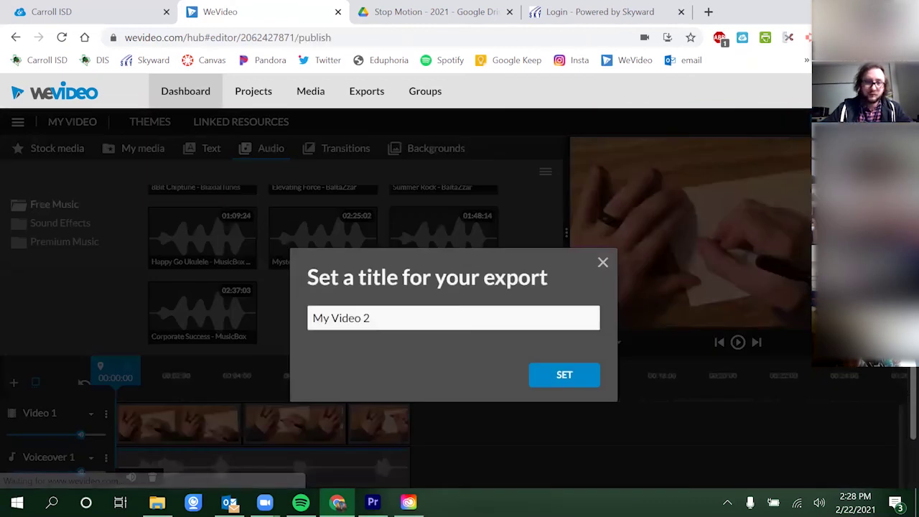
pyautogui.moveTo(463, 319); pyautogui.dragTo(323, 336)
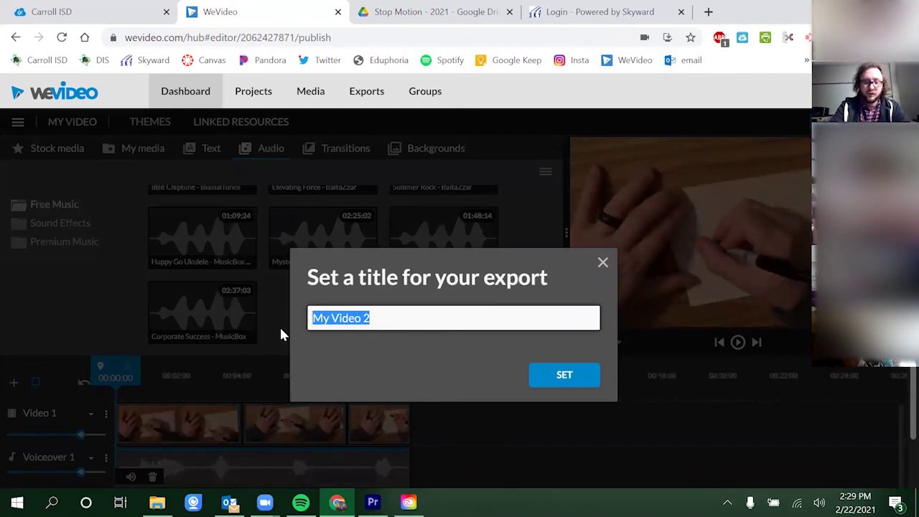
pyautogui.write('BME')
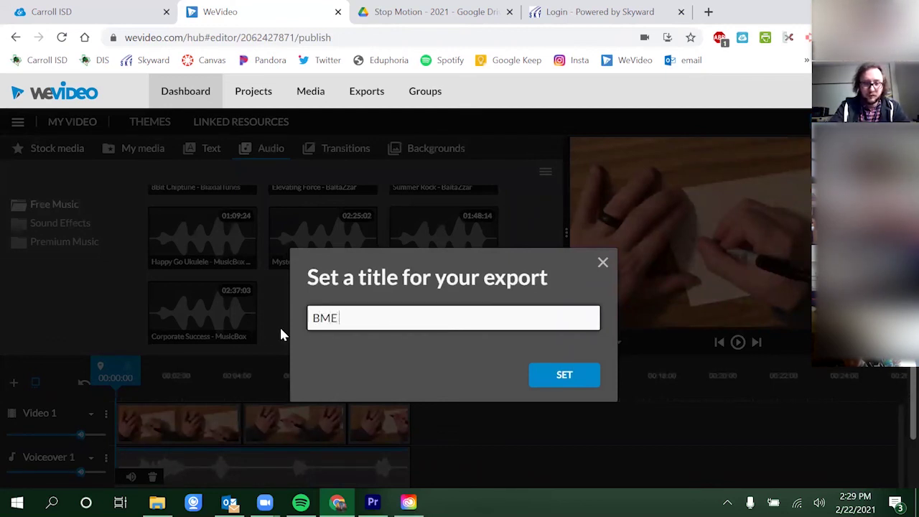
pyautogui.write(' - Name')
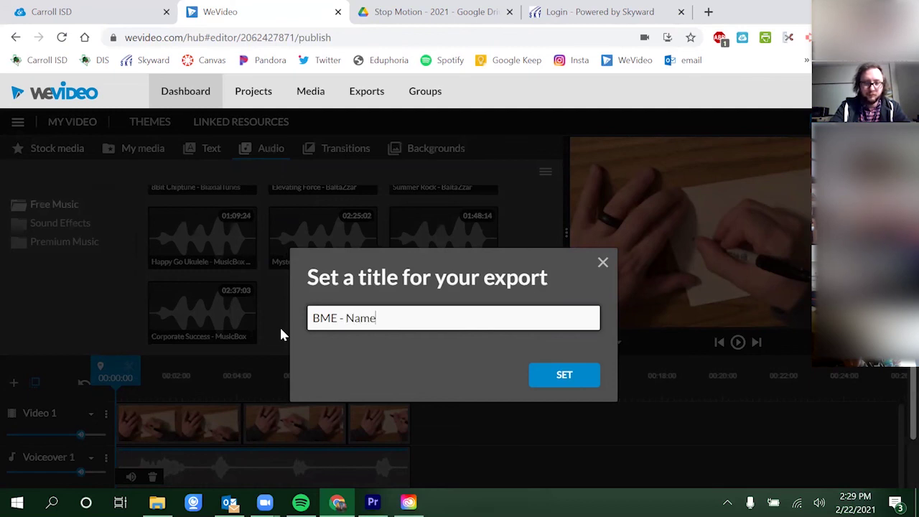
pyautogui.write(' - Group')
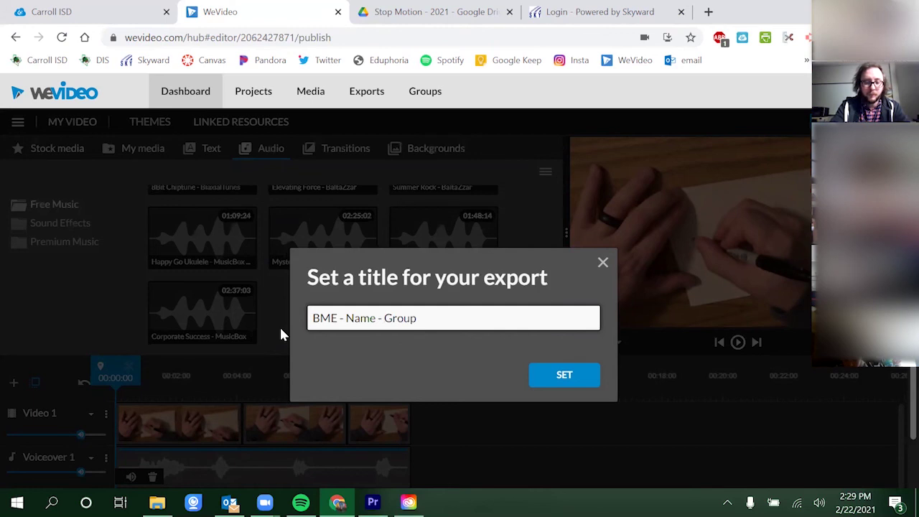
pyautogui.write(' number - 2/4')
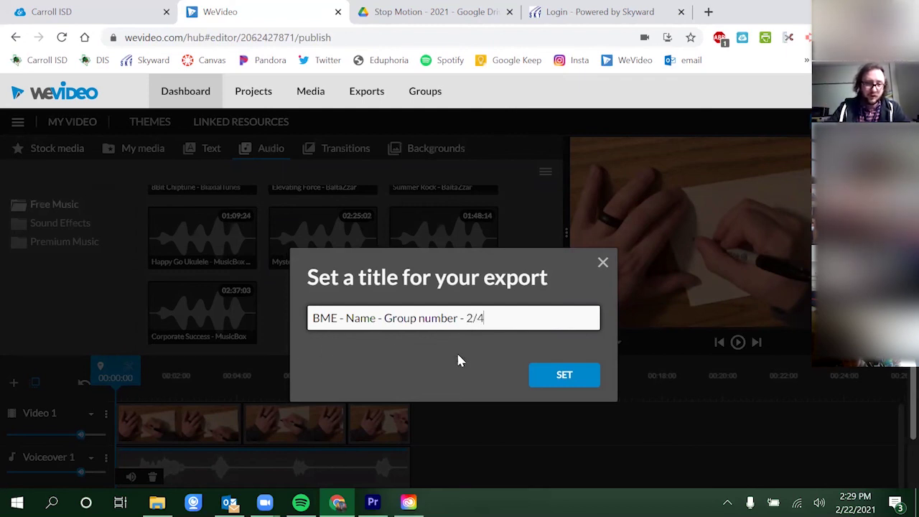
pyautogui.click(564, 376)
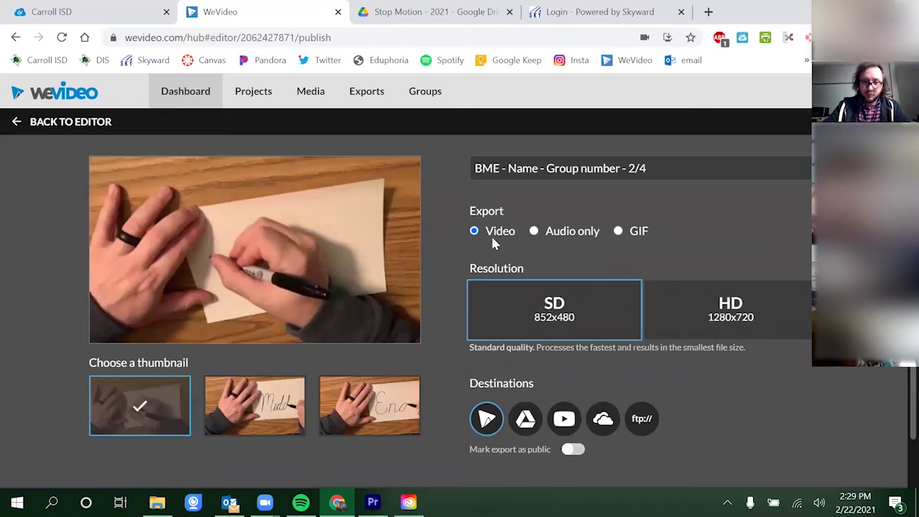
# Choose HD 1280x720 resolution and start the export.
pyautogui.click(737, 332)
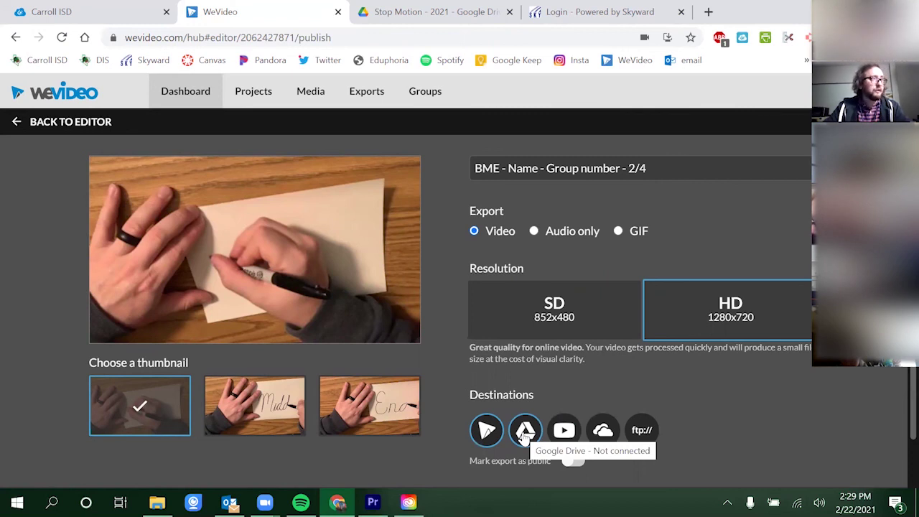
pyautogui.scroll(-1, 525, 438)
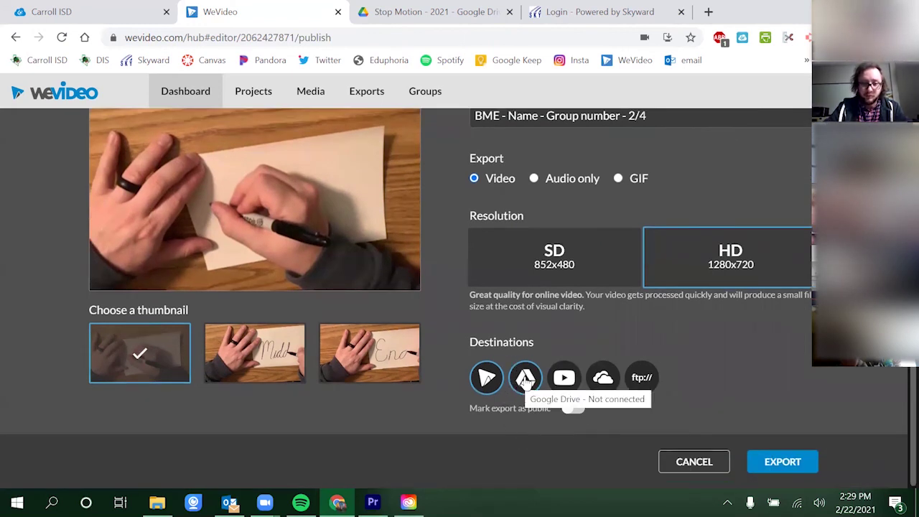
pyautogui.click(773, 464)
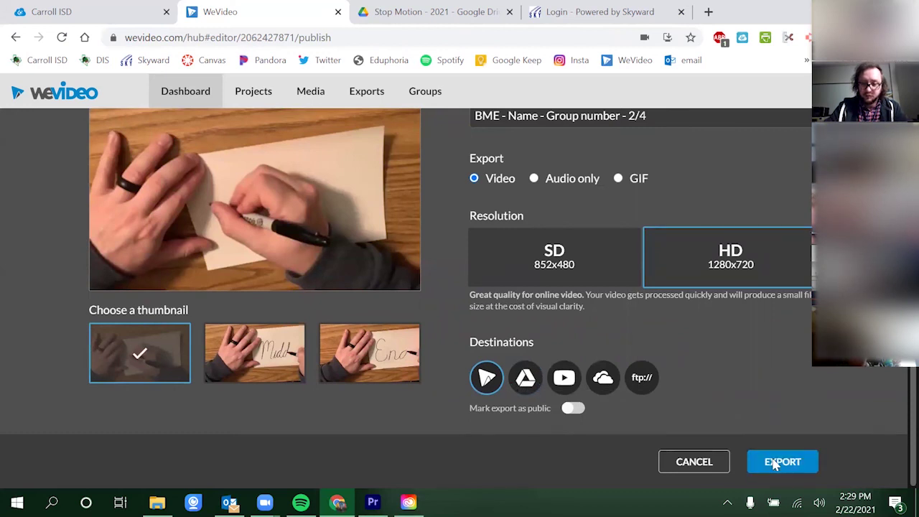